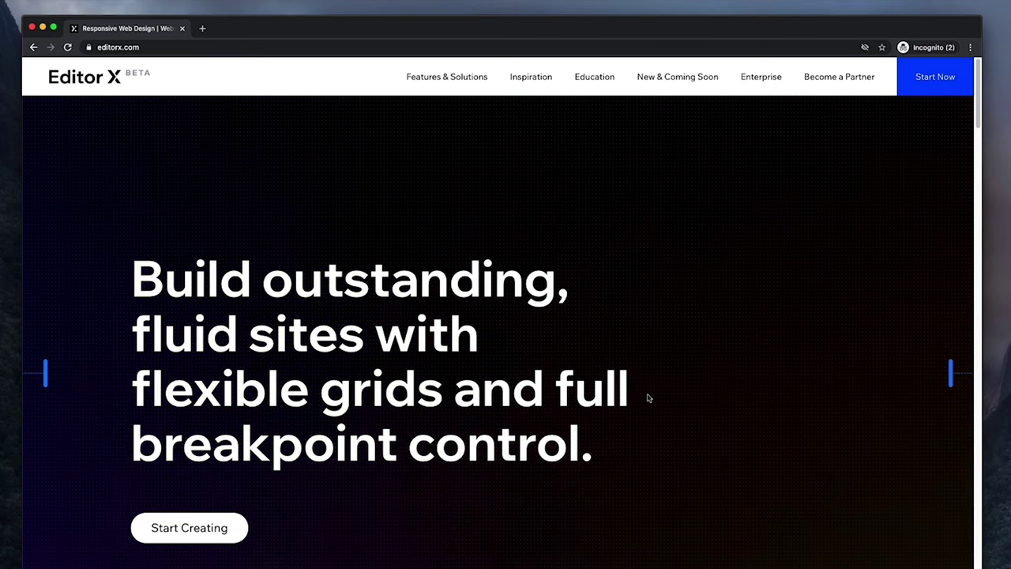
- Look through the Editor X homepage, from the headline down to the custom code and content management section
{"action": "scroll", "coordinate": [647, 398], "scroll_direction": "down", "scroll_amount": 3}
{"action": "scroll", "coordinate": [648, 397], "scroll_direction": "down", "scroll_amount": 5}
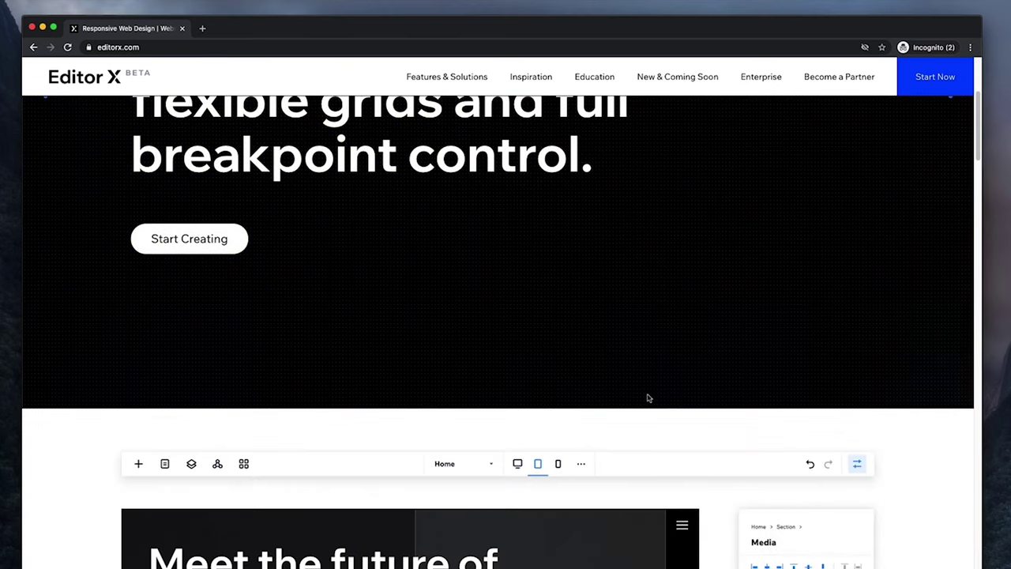
{"action": "scroll", "coordinate": [648, 397], "scroll_direction": "down", "scroll_amount": 6}
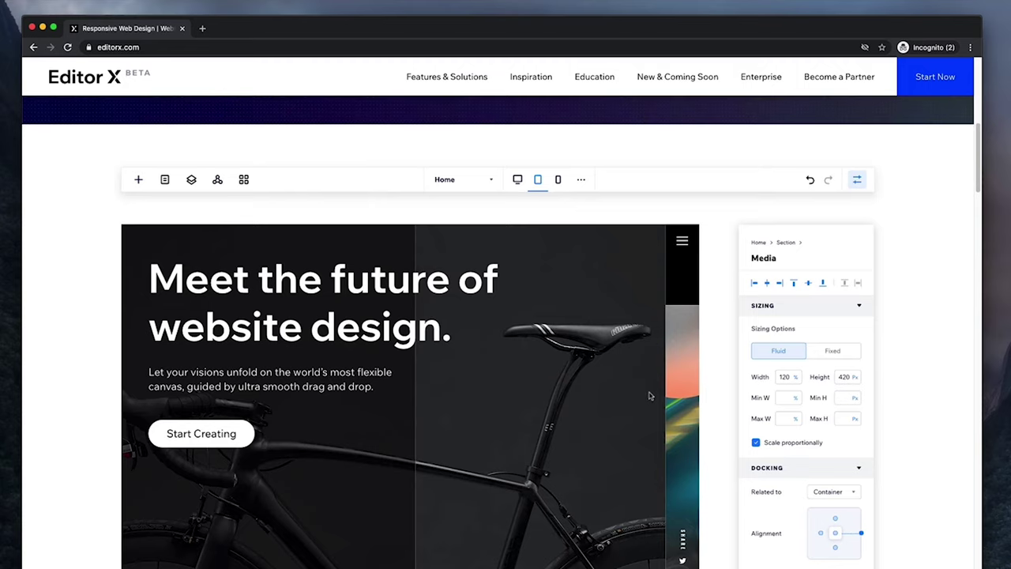
{"action": "scroll", "coordinate": [650, 395], "scroll_direction": "down", "scroll_amount": 10}
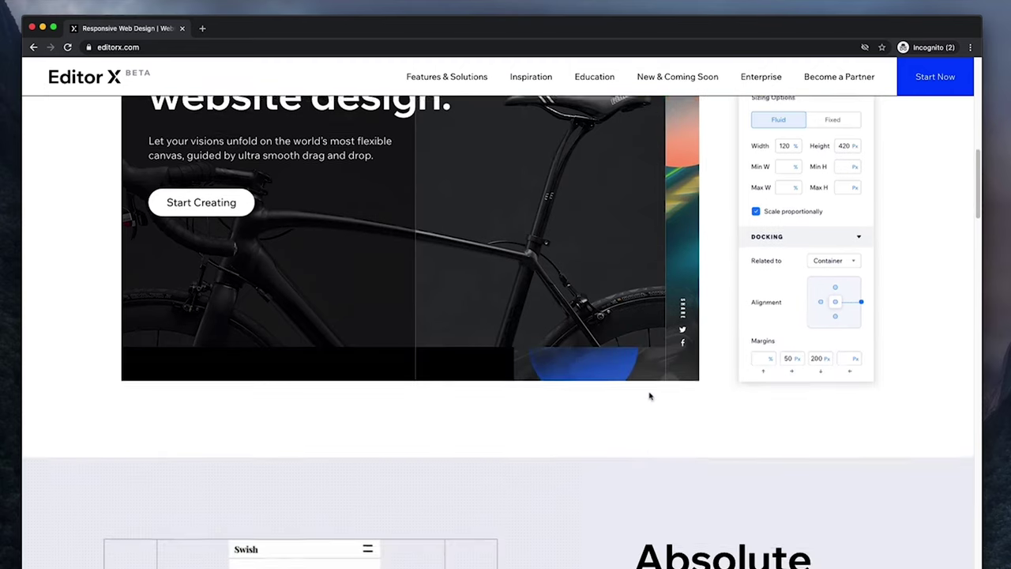
{"action": "scroll", "coordinate": [650, 398], "scroll_direction": "down", "scroll_amount": 5}
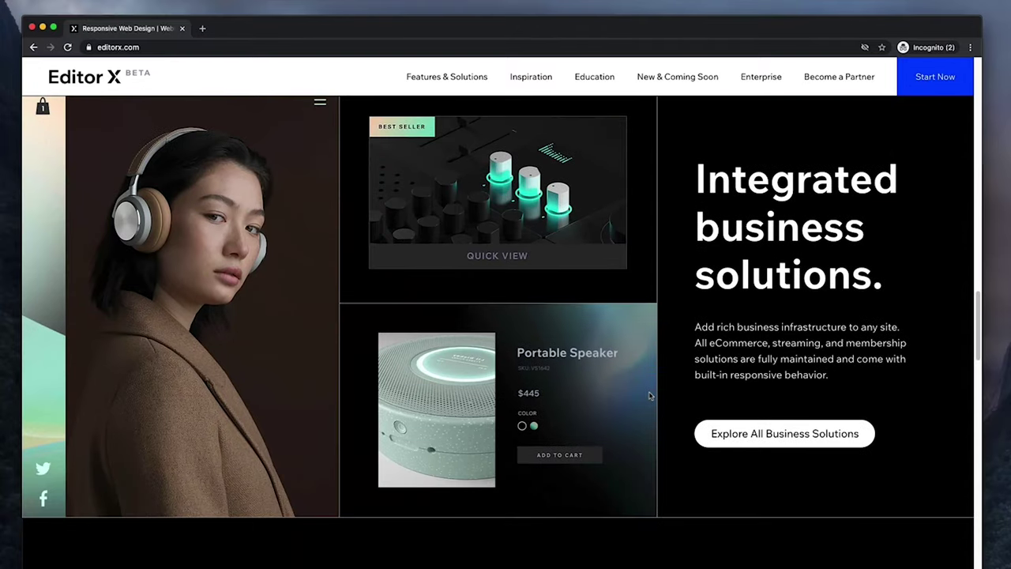
{"action": "scroll", "coordinate": [650, 396], "scroll_direction": "down", "scroll_amount": 5}
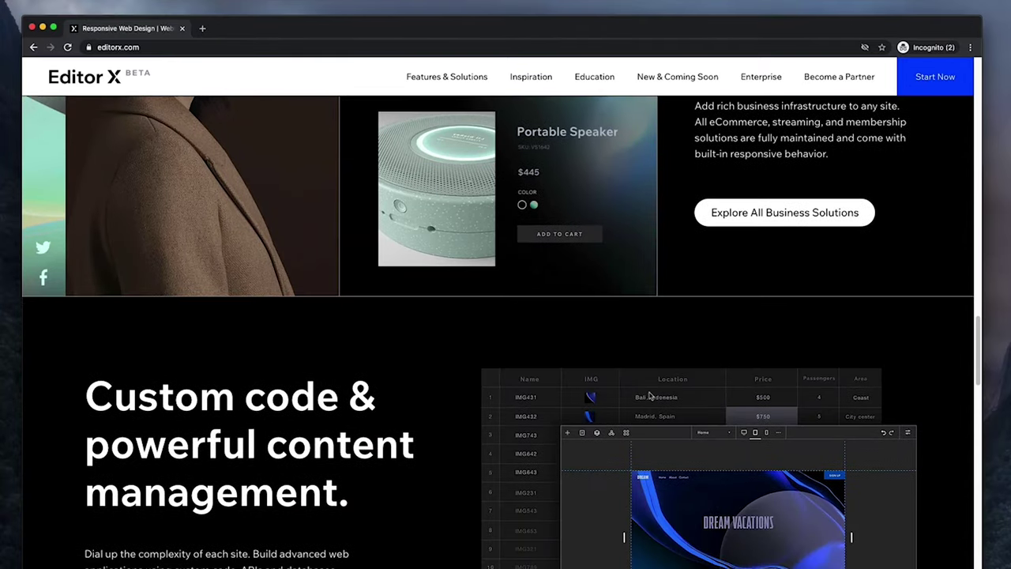
{"action": "scroll", "coordinate": [650, 396], "scroll_direction": "down", "scroll_amount": 1}
{"action": "scroll", "coordinate": [650, 396], "scroll_direction": "down", "scroll_amount": 3}
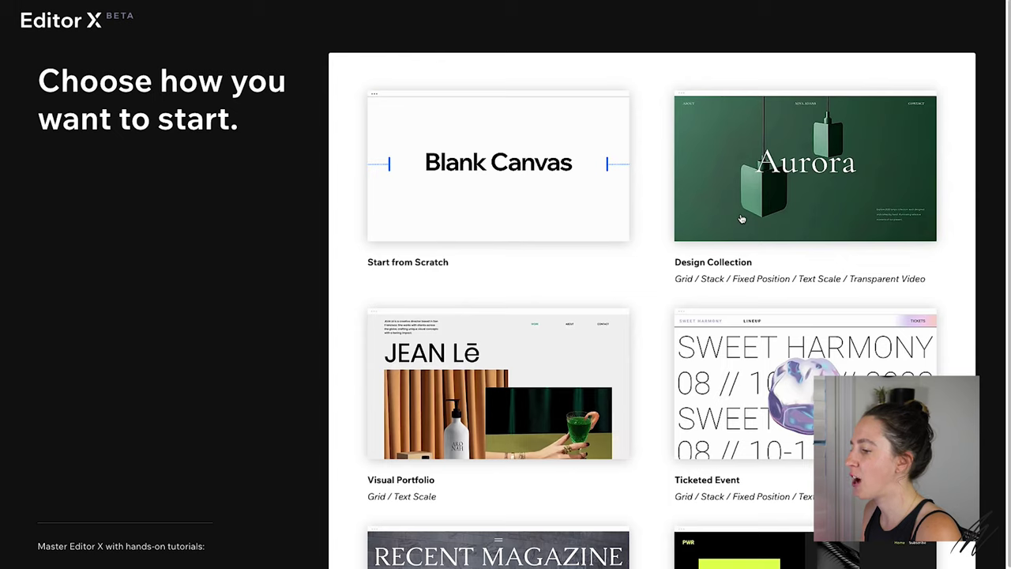
- Start a new site from the Blank Canvas template
{"action": "mouse_move", "coordinate": [494, 174]}
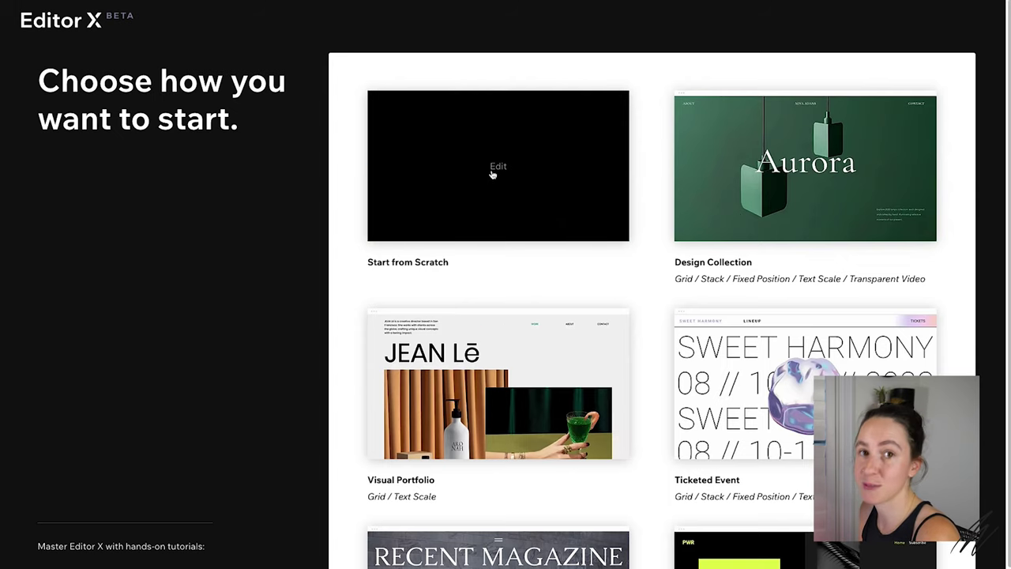
{"action": "left_click", "coordinate": [496, 166]}
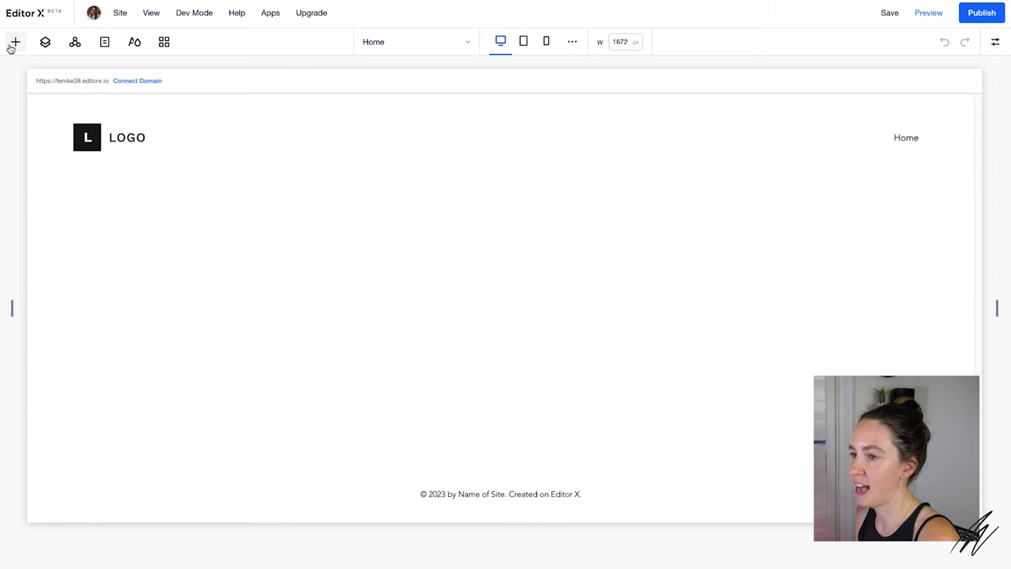
- Examine the kinds of elements that can be added, including sections, text, buttons, menus, a blog and a store
{"action": "left_click", "coordinate": [11, 46]}
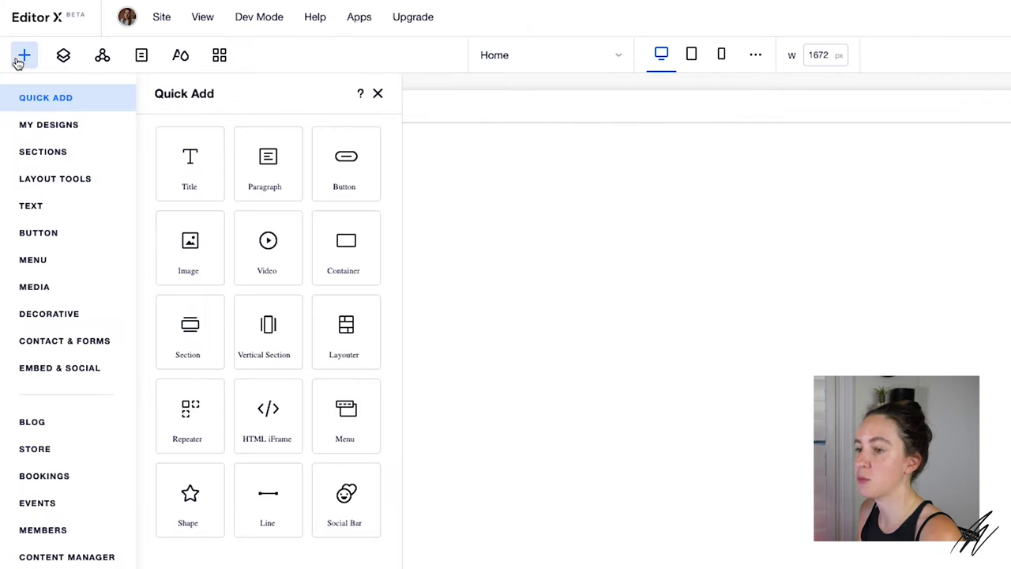
{"action": "left_click", "coordinate": [49, 161]}
{"action": "left_click", "coordinate": [47, 210]}
{"action": "left_click", "coordinate": [49, 237]}
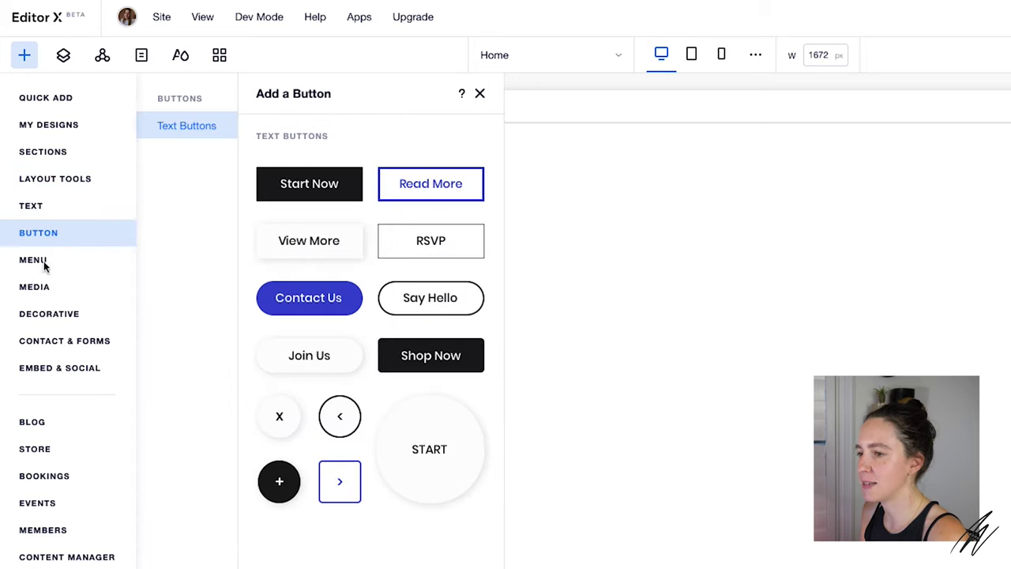
{"action": "left_click", "coordinate": [45, 261]}
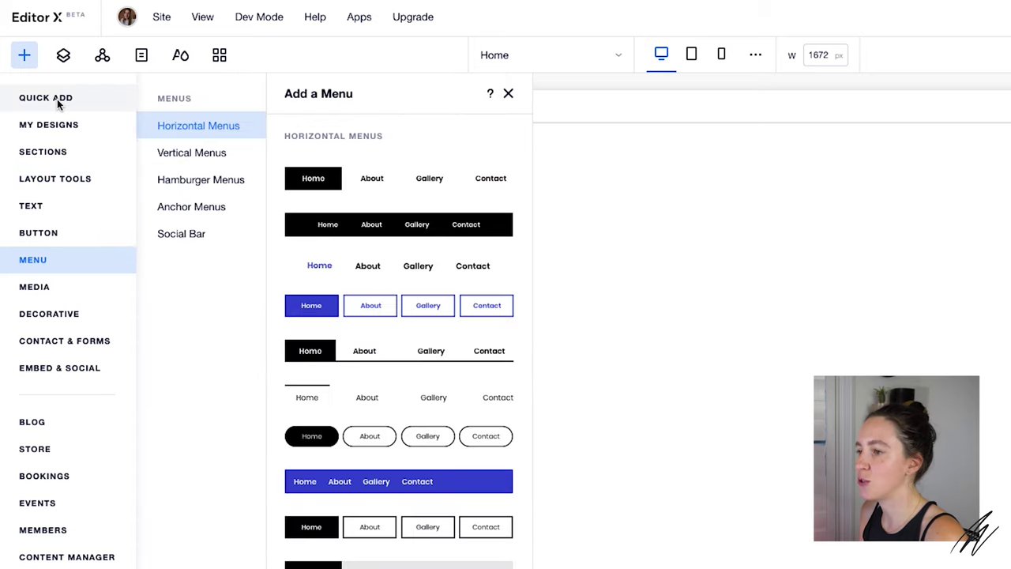
{"action": "left_click", "coordinate": [56, 100]}
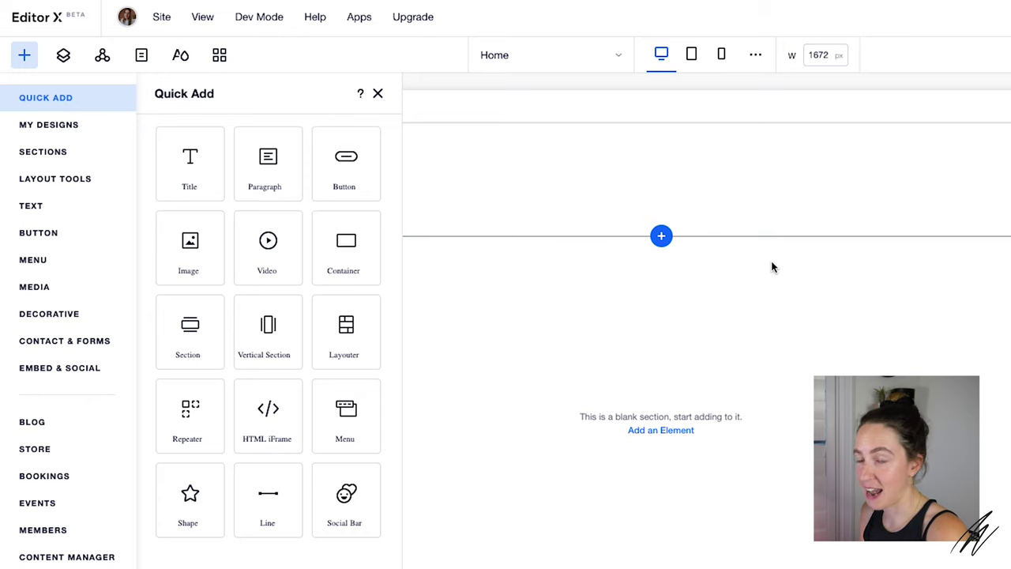
{"action": "left_click", "coordinate": [45, 421]}
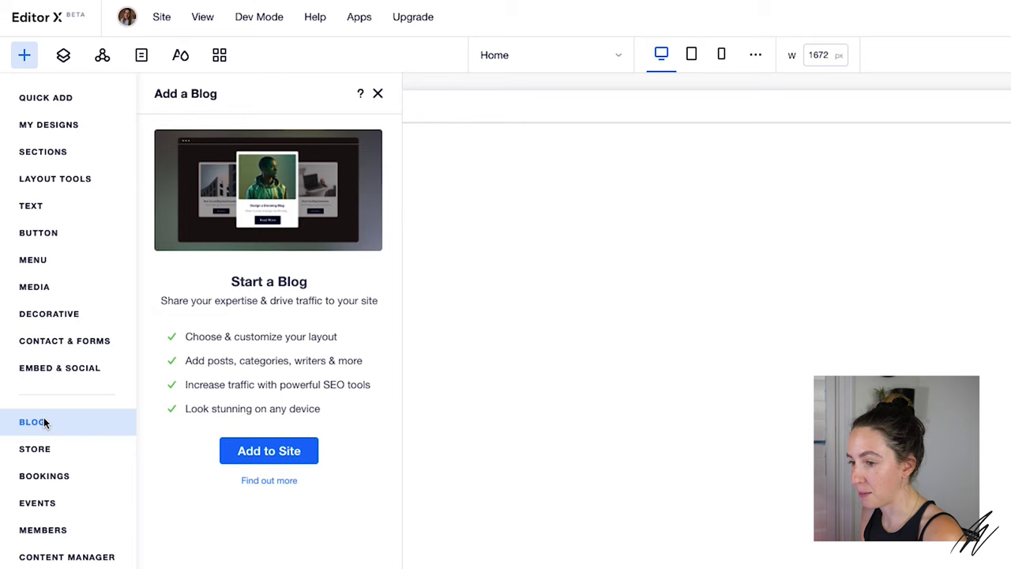
{"action": "left_click", "coordinate": [63, 449]}
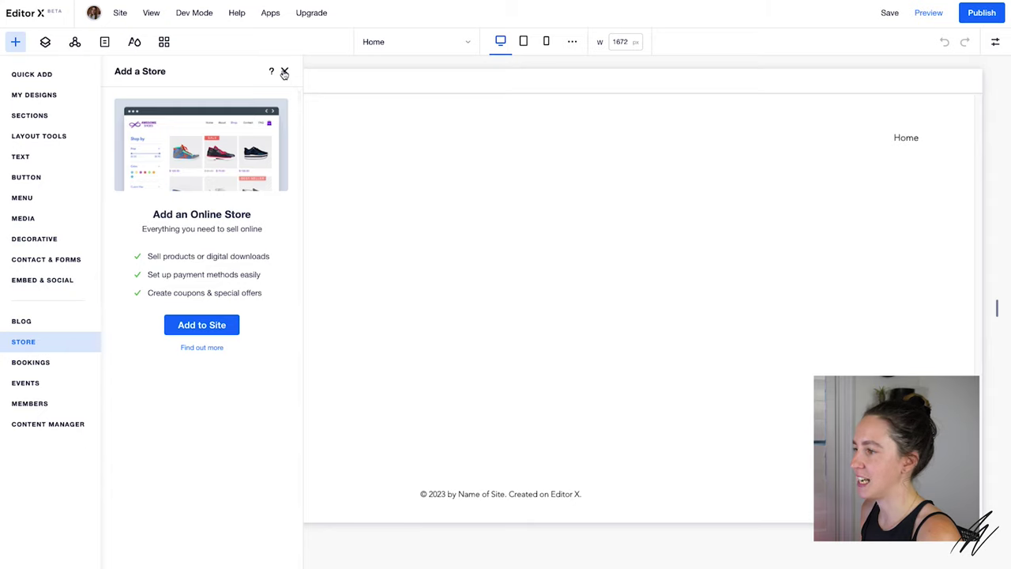
{"action": "left_click", "coordinate": [284, 72]}
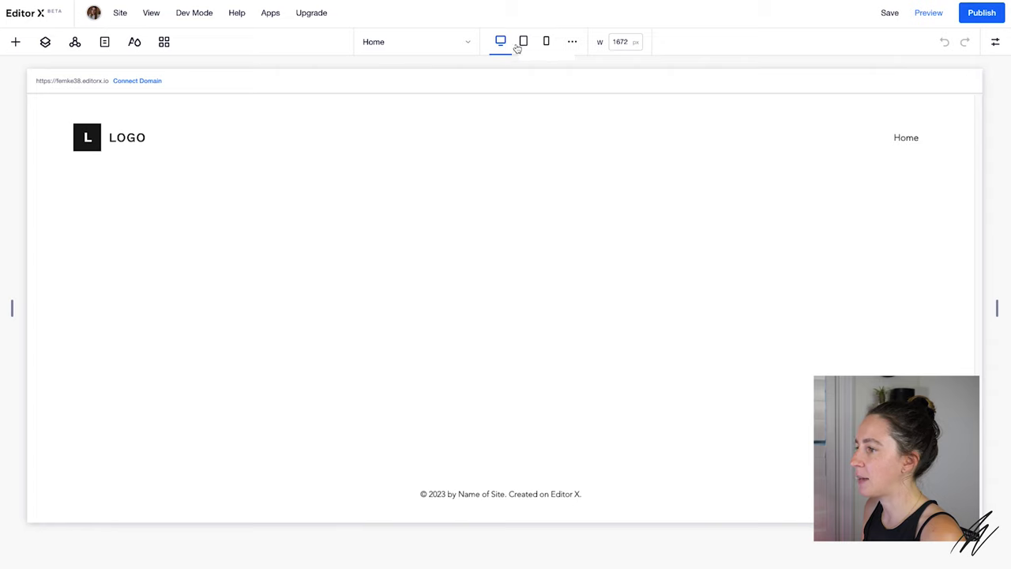
- View the page at the tablet and mobile breakpoints, set the mobile canvas width to 540 px, and resize the canvas freehand
{"action": "left_click", "coordinate": [523, 43]}
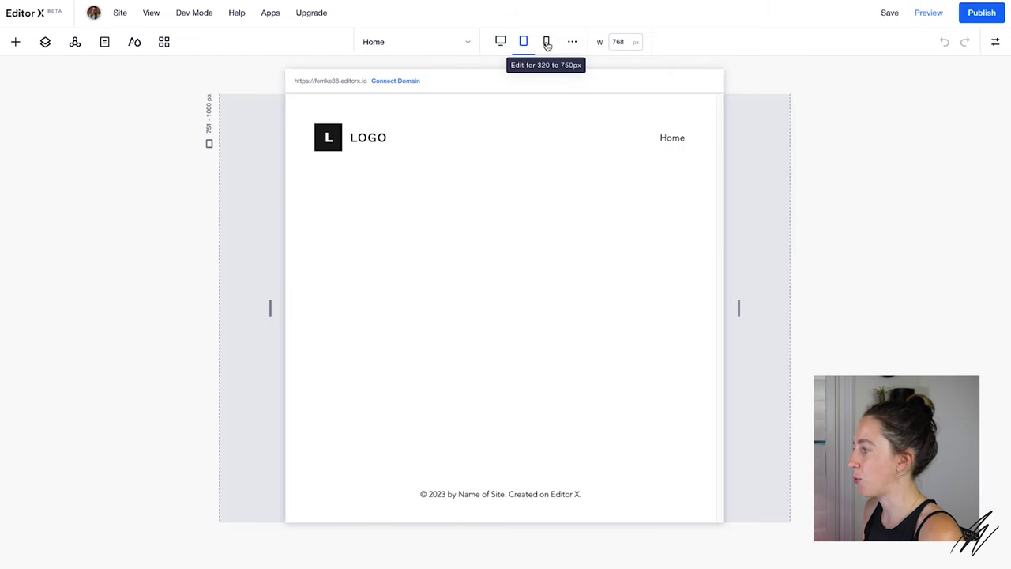
{"action": "left_click", "coordinate": [546, 43]}
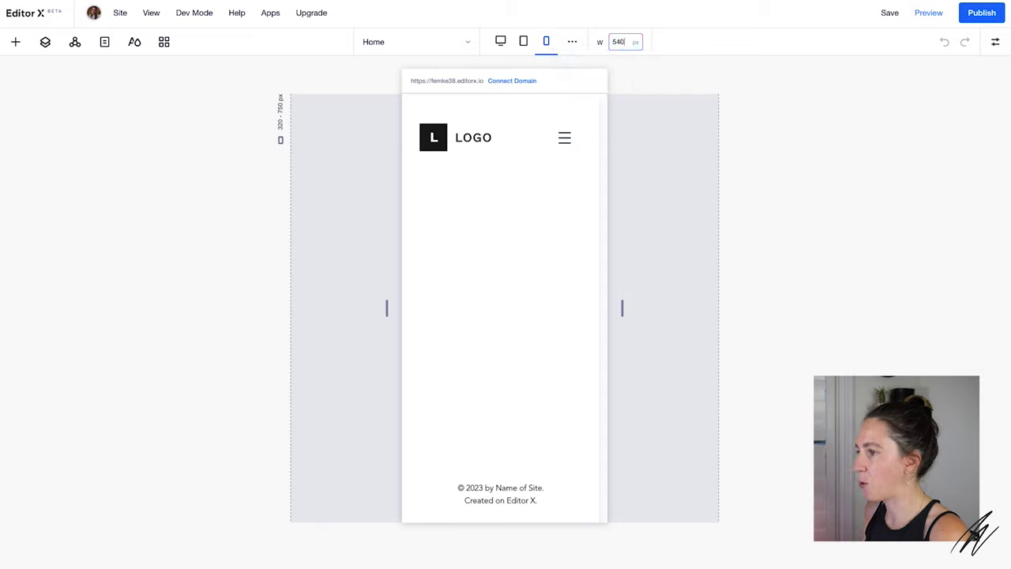
{"action": "key", "text": "Return"}
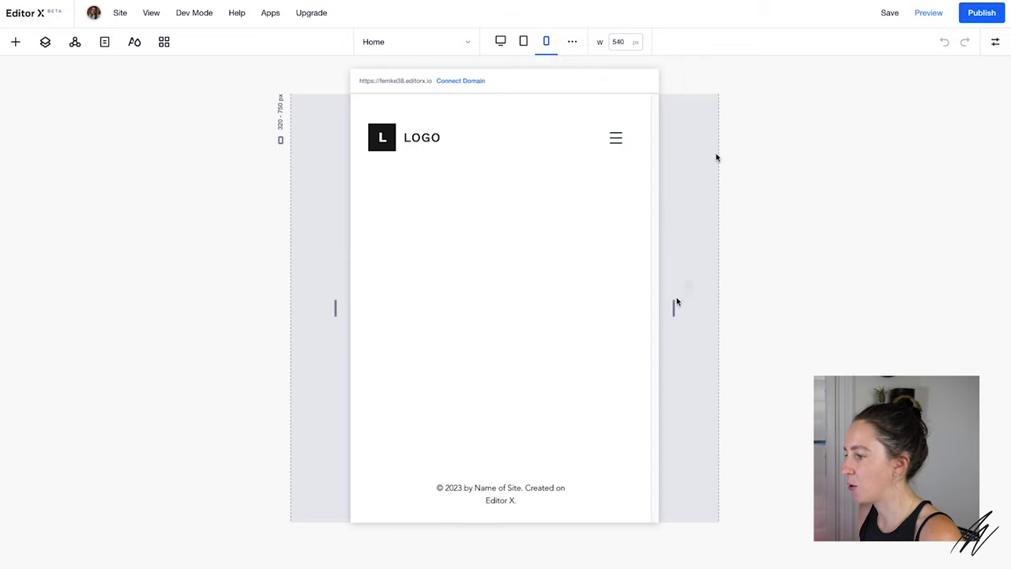
{"action": "left_click_drag", "start_coordinate": [675, 303], "coordinate": [611, 323]}
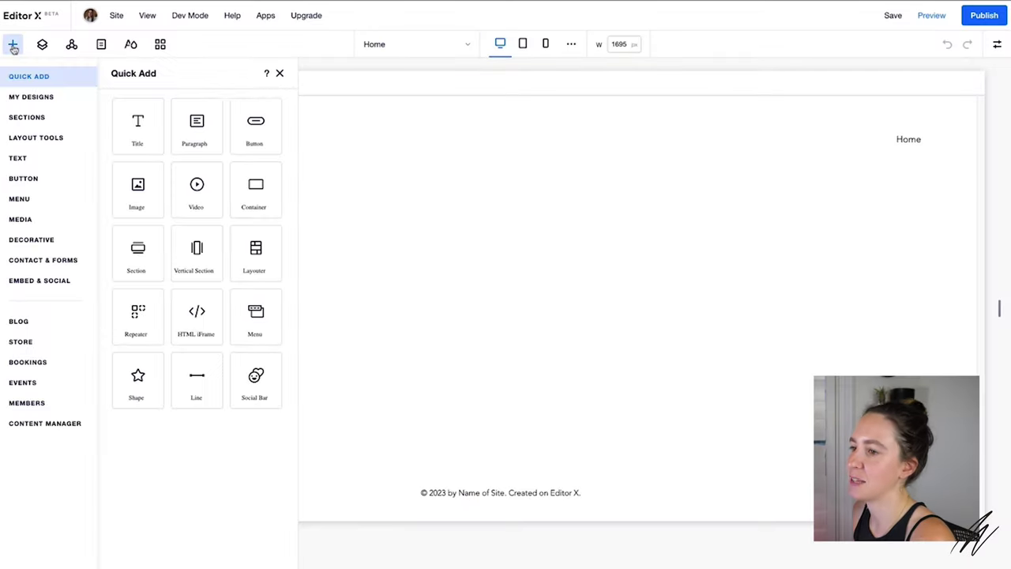
- Examine the ready-made section, text, button and menu designs, including the hamburger and anchor menus
{"action": "mouse_move", "coordinate": [27, 116]}
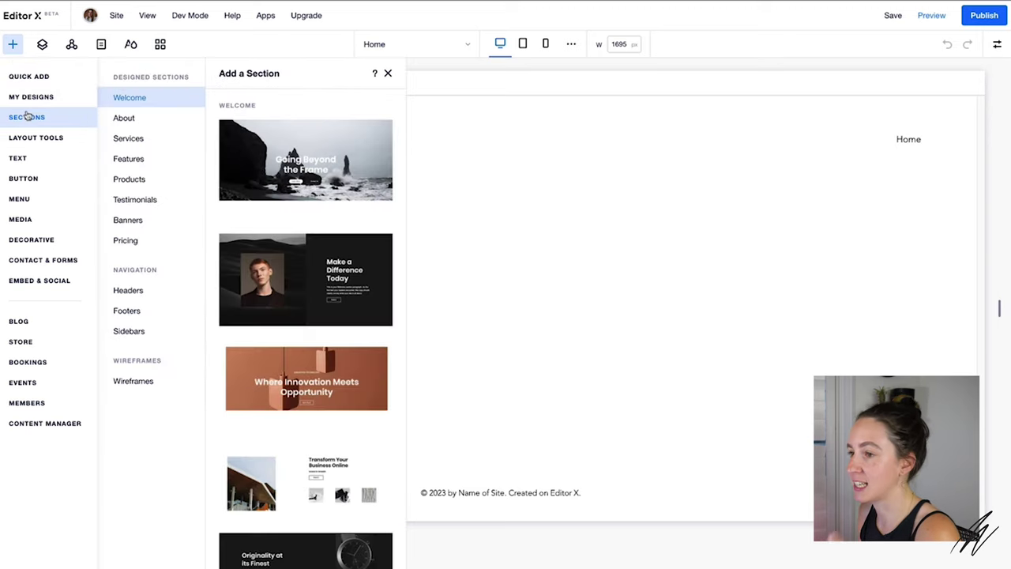
{"action": "mouse_move", "coordinate": [26, 159]}
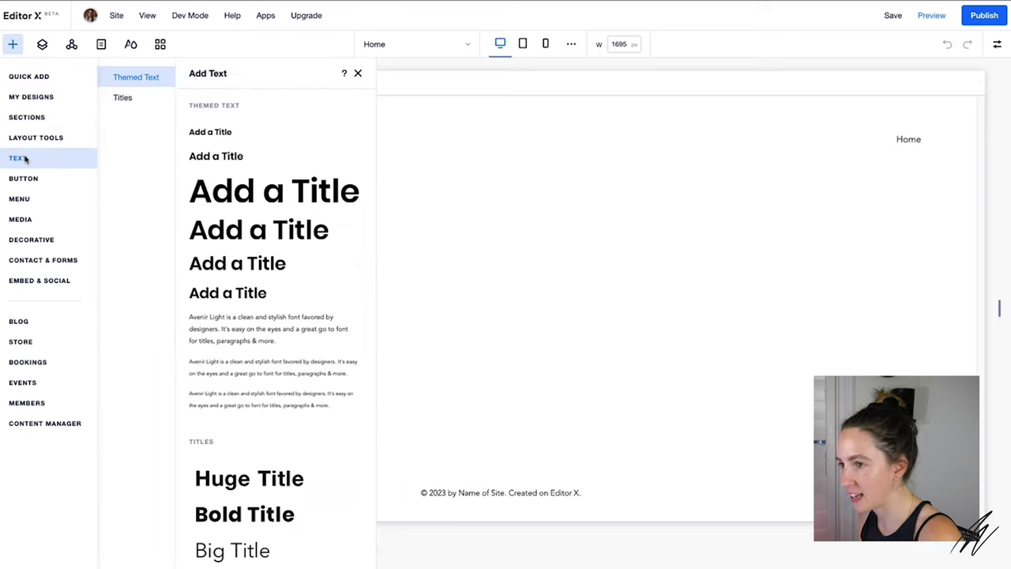
{"action": "mouse_move", "coordinate": [31, 179]}
{"action": "mouse_move", "coordinate": [32, 199]}
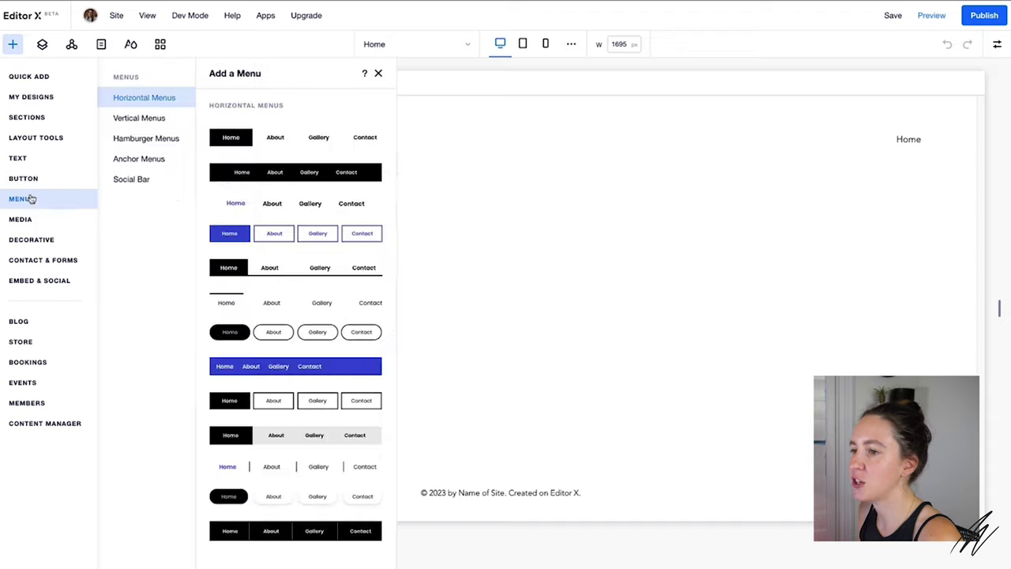
{"action": "mouse_move", "coordinate": [31, 218]}
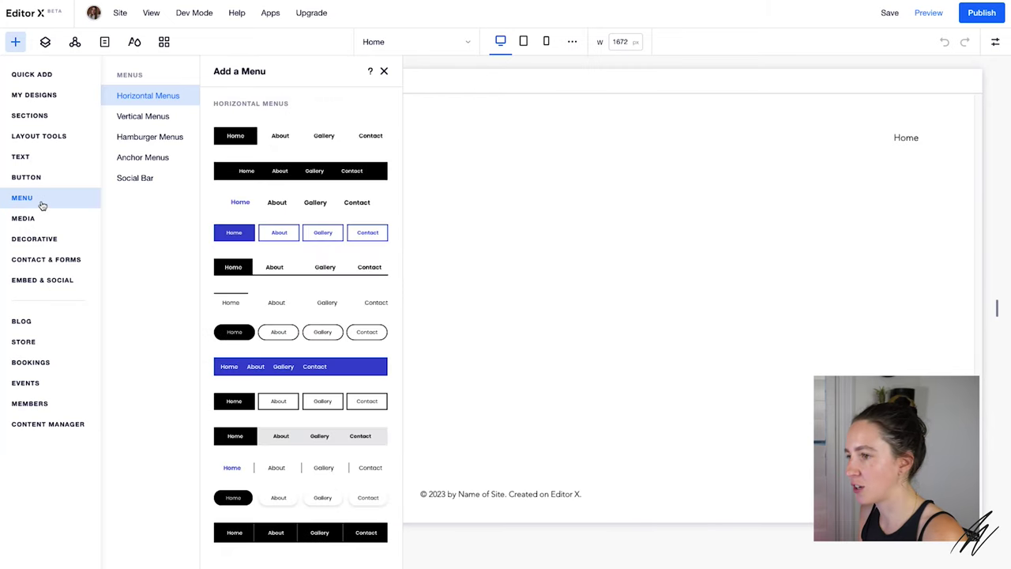
{"action": "left_click", "coordinate": [142, 135]}
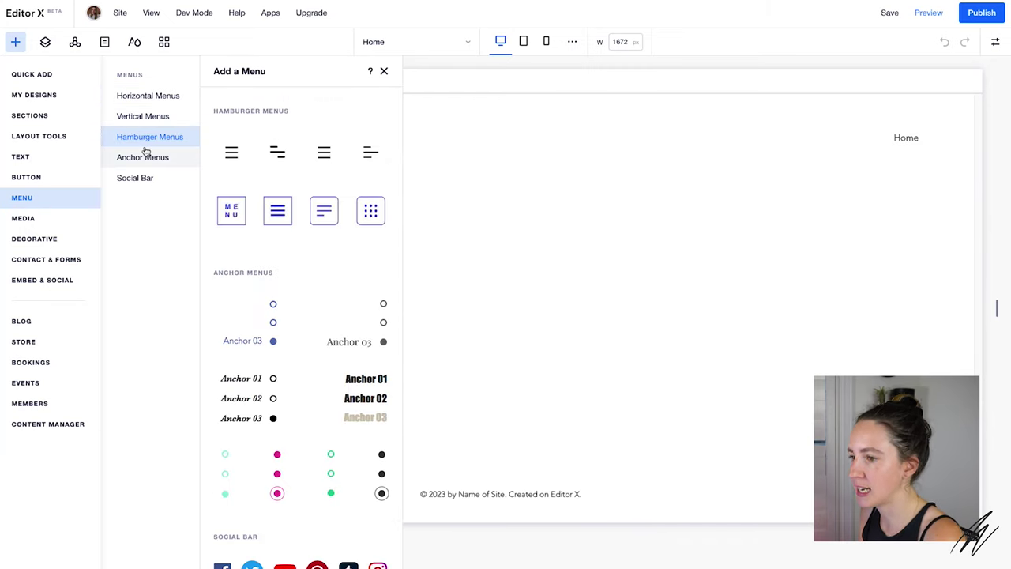
{"action": "left_click", "coordinate": [144, 156]}
{"action": "left_click", "coordinate": [41, 181]}
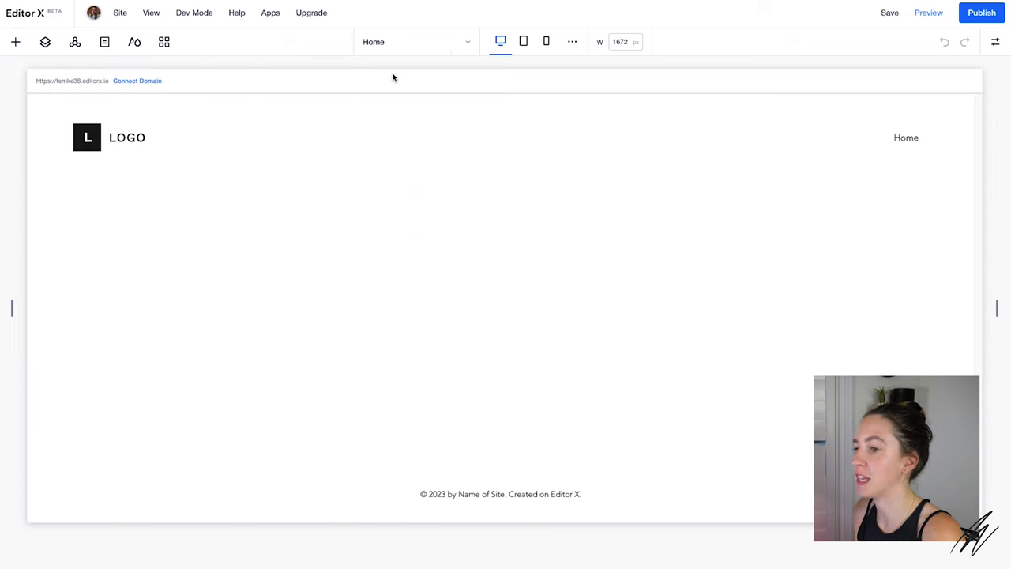
- Add a container to the blank section and place an image in the container's upper-right corner
{"action": "left_click", "coordinate": [396, 195]}
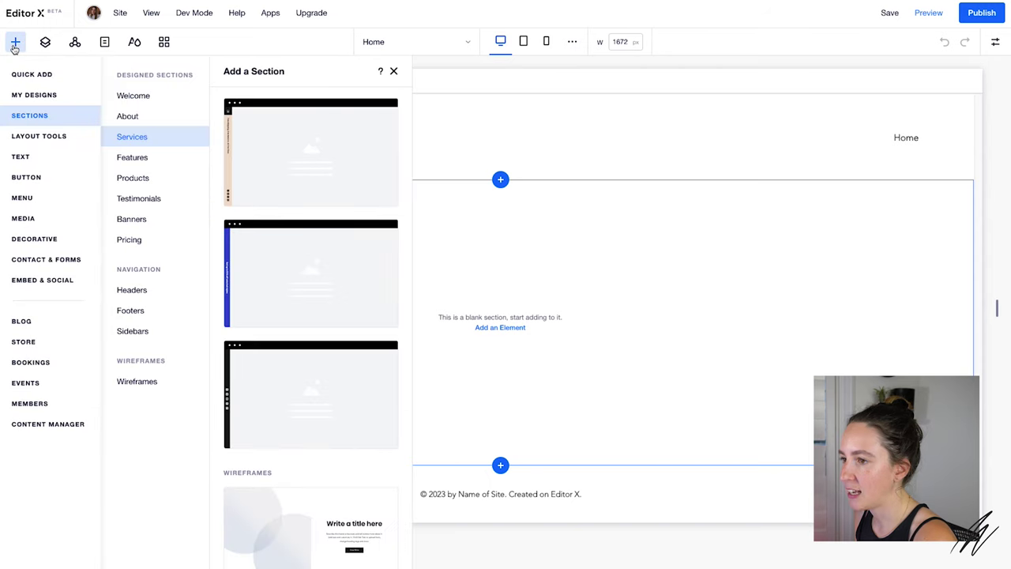
{"action": "left_click", "coordinate": [16, 73]}
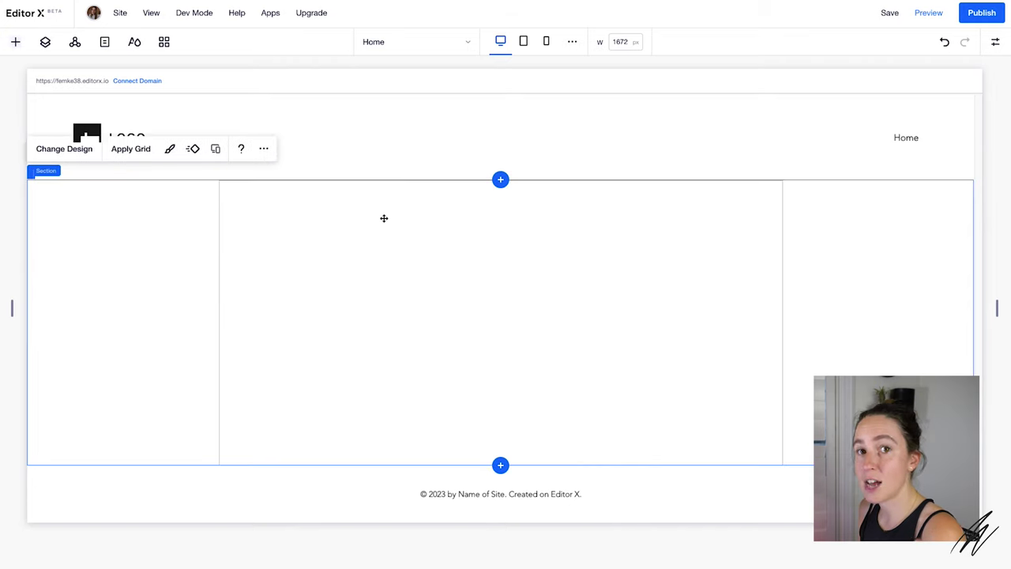
{"action": "left_click", "coordinate": [474, 299]}
{"action": "left_click", "coordinate": [15, 42]}
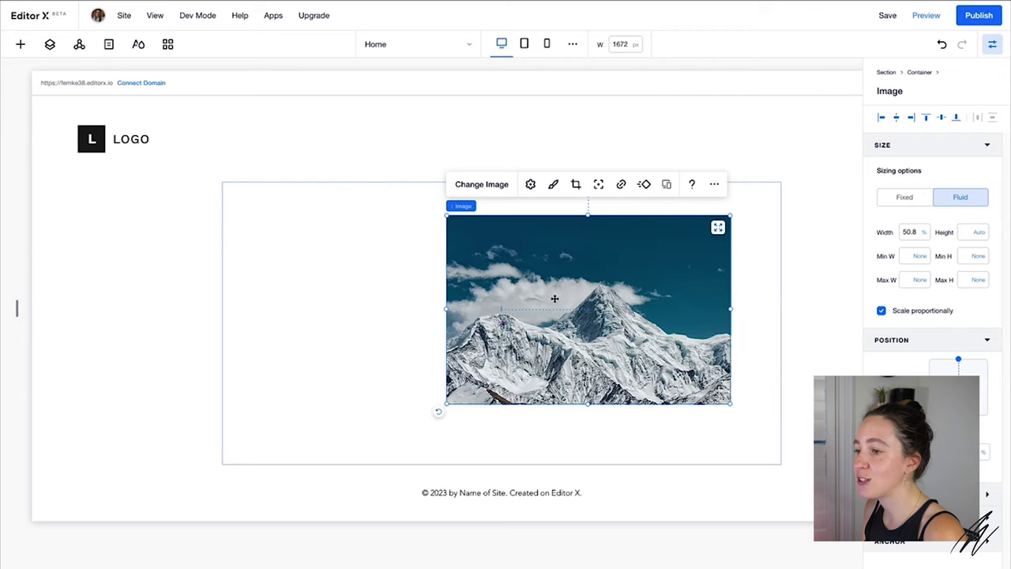
{"action": "left_click_drag", "start_coordinate": [555, 298], "coordinate": [491, 308]}
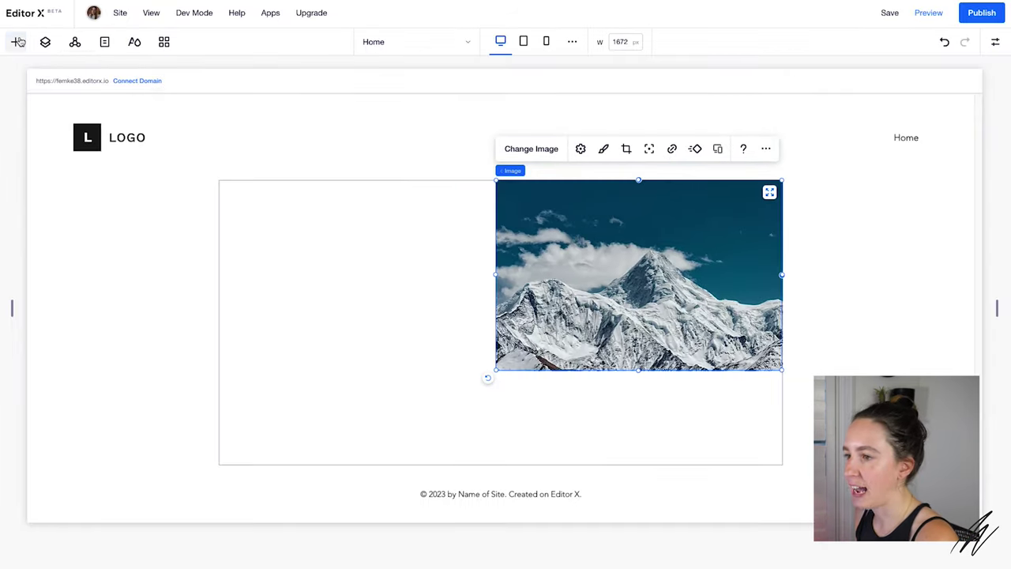
- Add a button, place it against the container's left edge about halfway down, and inspect its regular and hover design options
{"action": "left_click", "coordinate": [17, 42]}
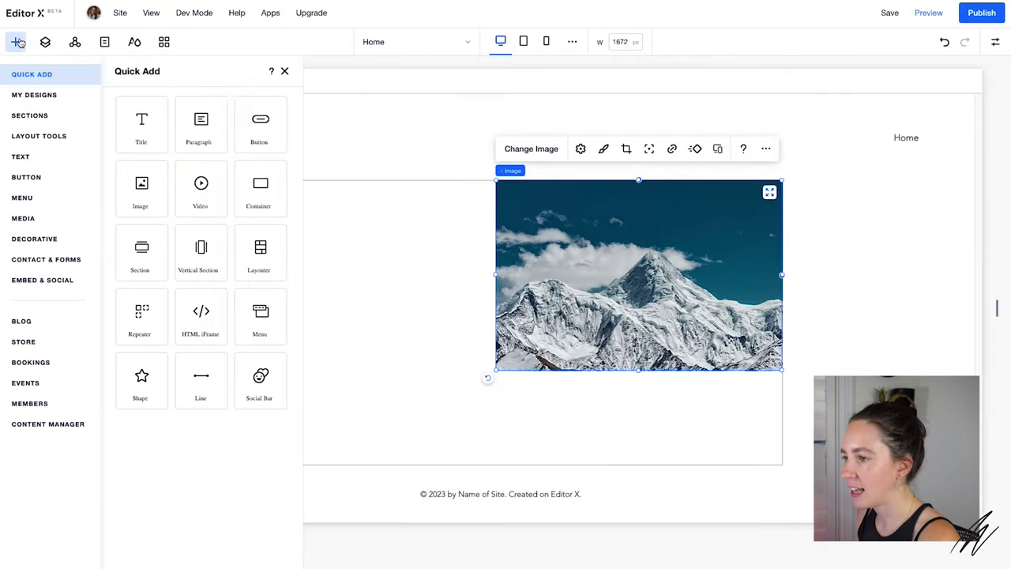
{"action": "left_click", "coordinate": [249, 128]}
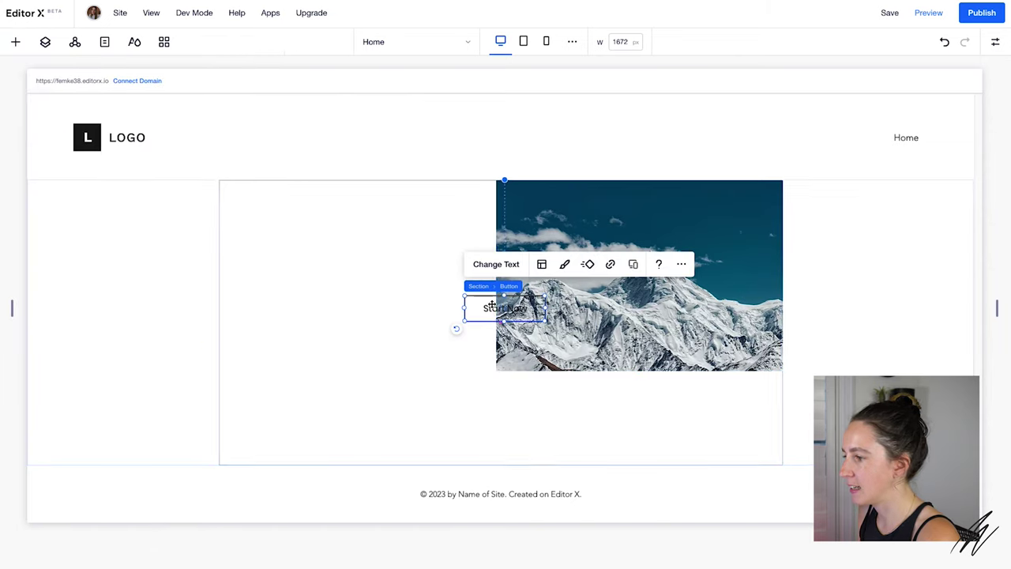
{"action": "left_click_drag", "start_coordinate": [535, 308], "coordinate": [288, 322]}
{"action": "left_click", "coordinate": [320, 279]}
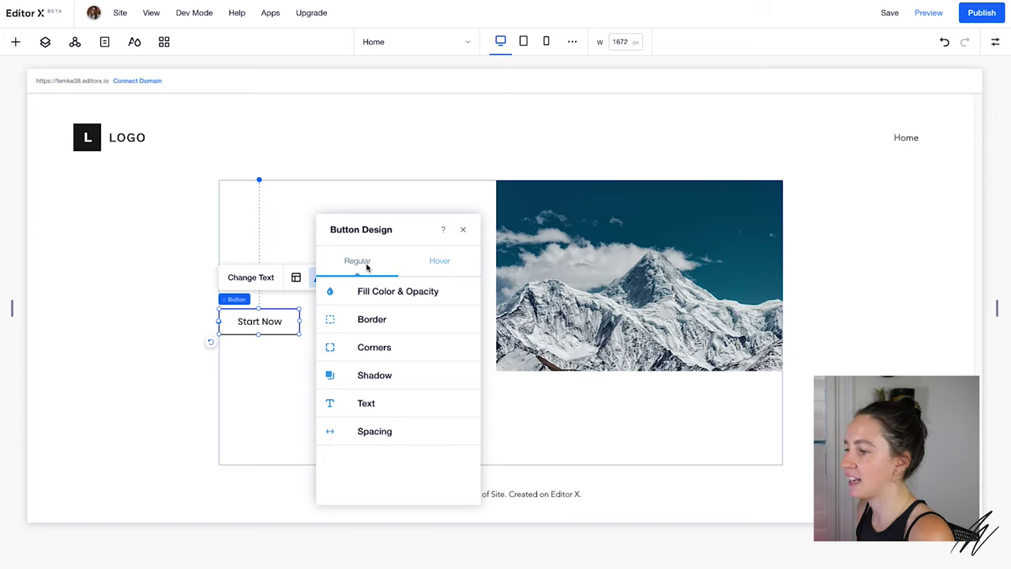
{"action": "left_click", "coordinate": [444, 266]}
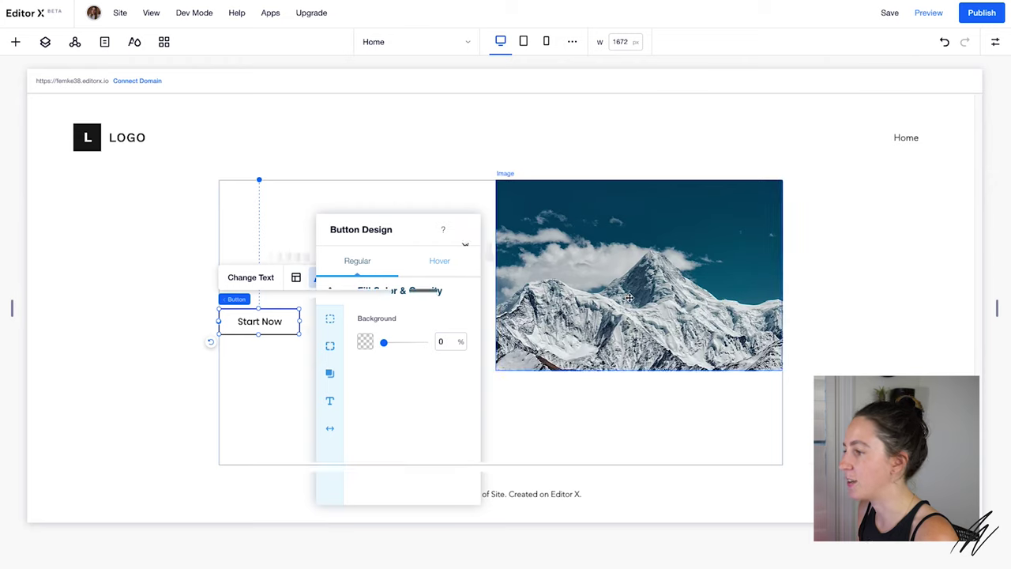
- Enlarge the mountain image from its lower-left corner so that it fills the container's full height
{"action": "left_click", "coordinate": [650, 255]}
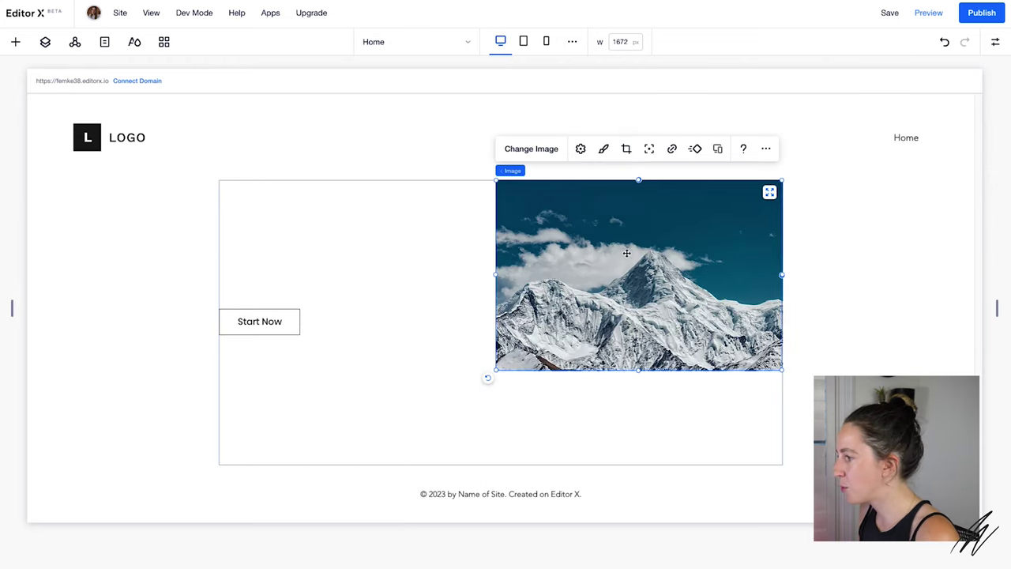
{"action": "left_click_drag", "start_coordinate": [496, 370], "coordinate": [356, 465]}
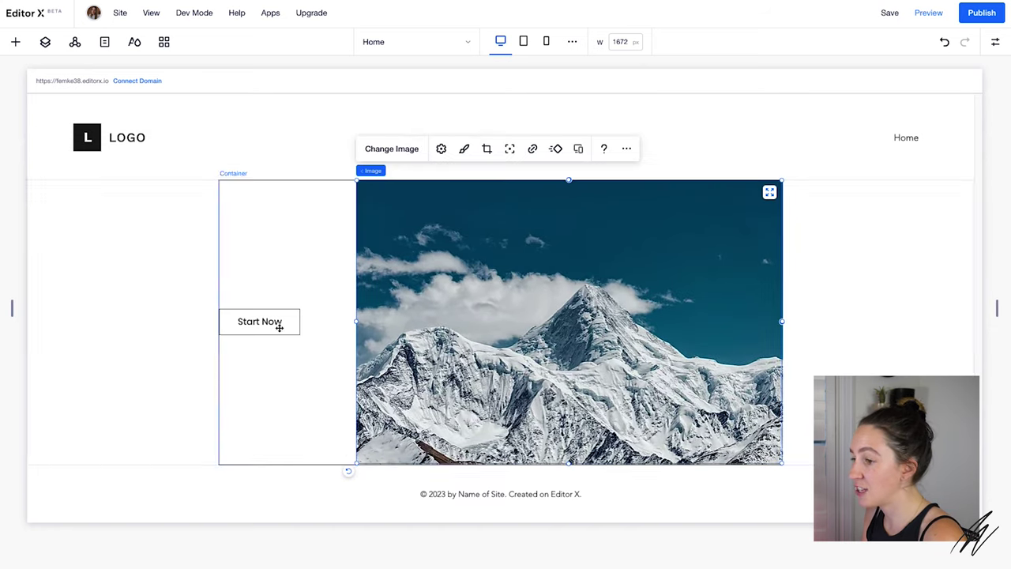
- Move the Start Now button to the container's lower-left corner and add a title reading "This is a demo of EditorX" at its upper left
{"action": "left_click", "coordinate": [279, 327]}
{"action": "left_click_drag", "start_coordinate": [273, 323], "coordinate": [273, 452]}
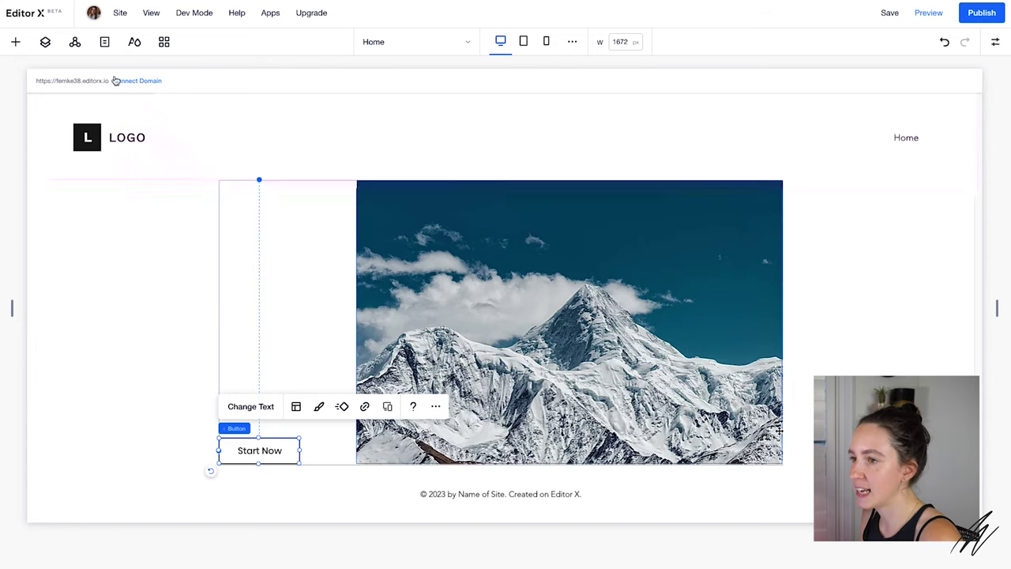
{"action": "left_click", "coordinate": [15, 42]}
{"action": "left_click", "coordinate": [138, 118]}
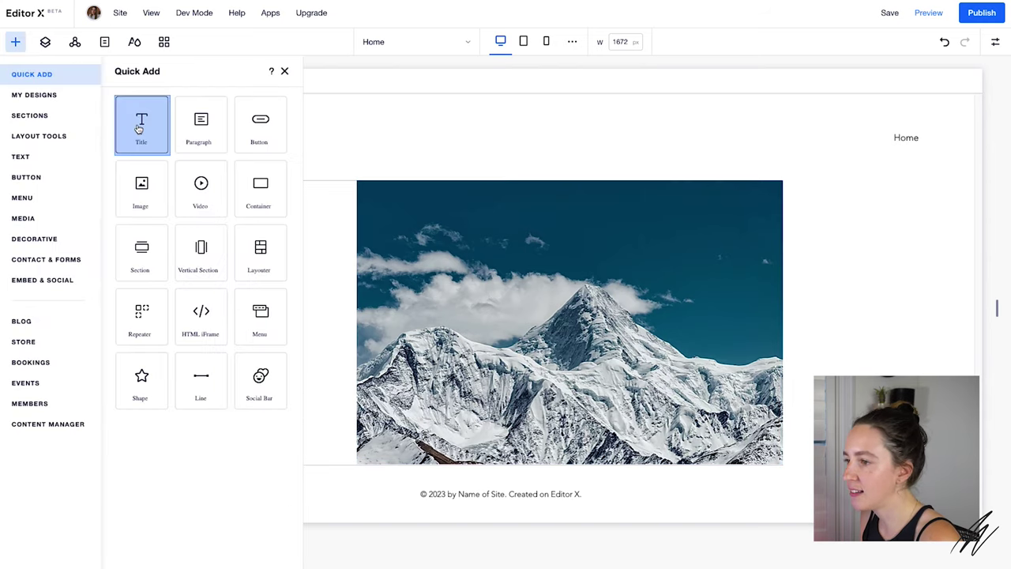
- Try Heading 1 on the title, set it to Heading 3 and bring up its font choices
{"action": "left_click", "coordinate": [286, 127]}
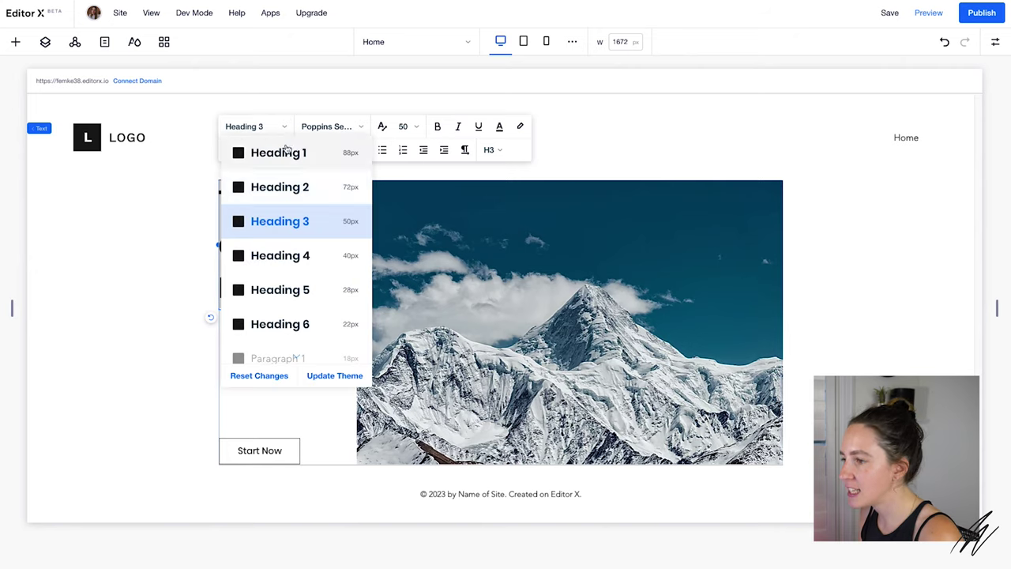
{"action": "left_click", "coordinate": [284, 151]}
{"action": "left_click", "coordinate": [282, 128]}
{"action": "left_click", "coordinate": [273, 223]}
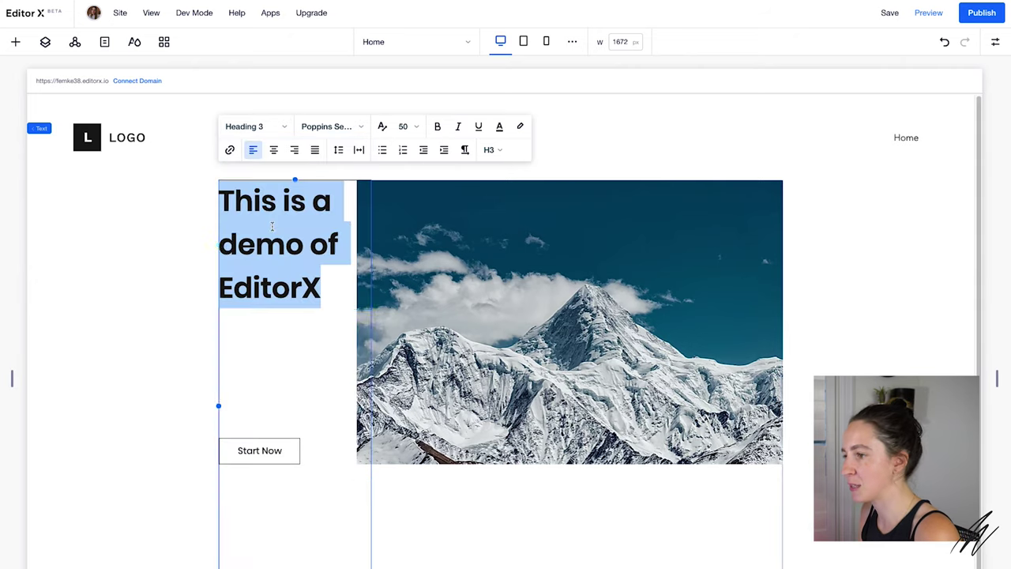
{"action": "left_click", "coordinate": [357, 131]}
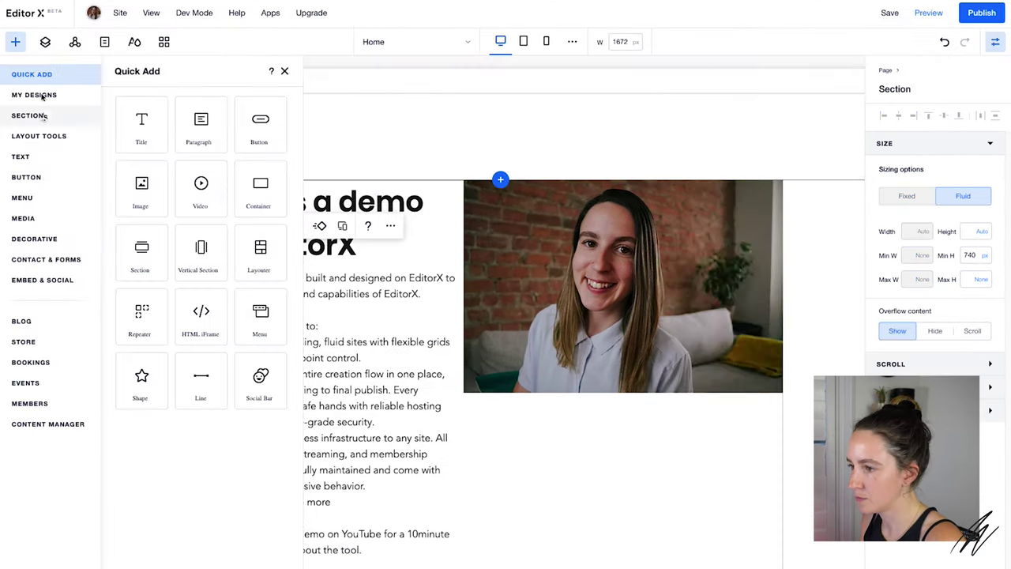
- Browse the ready-made buttons and menus, and view the page at the mobile breakpoint
{"action": "left_click", "coordinate": [26, 177]}
{"action": "left_click", "coordinate": [32, 198]}
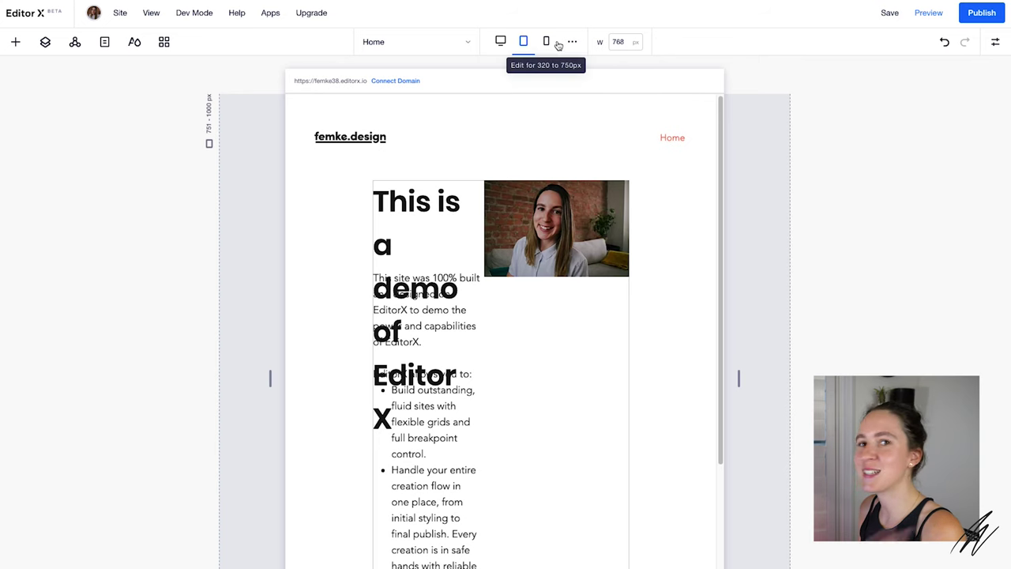
{"action": "left_click", "coordinate": [546, 41]}
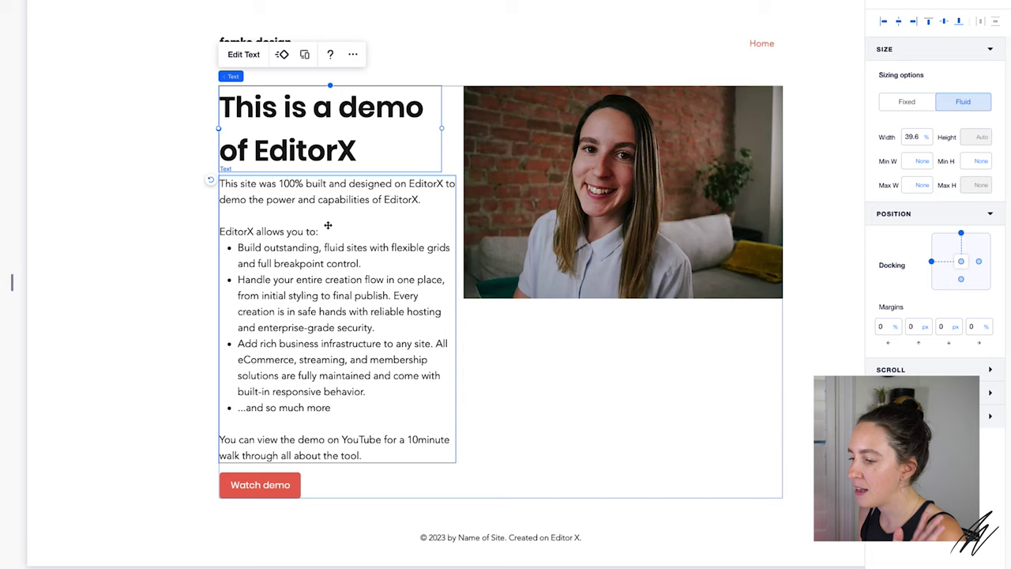
- Stack the heading, the paragraph and the Watch demo button beside the photo
{"action": "left_click", "coordinate": [330, 226]}
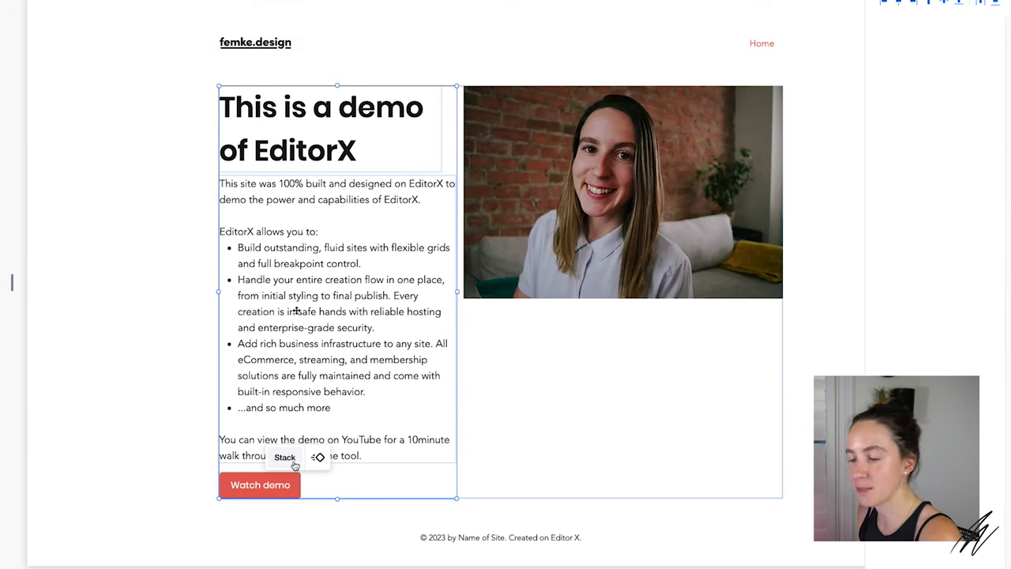
{"action": "key", "text": "Escape"}
{"action": "left_click", "coordinate": [368, 361]}
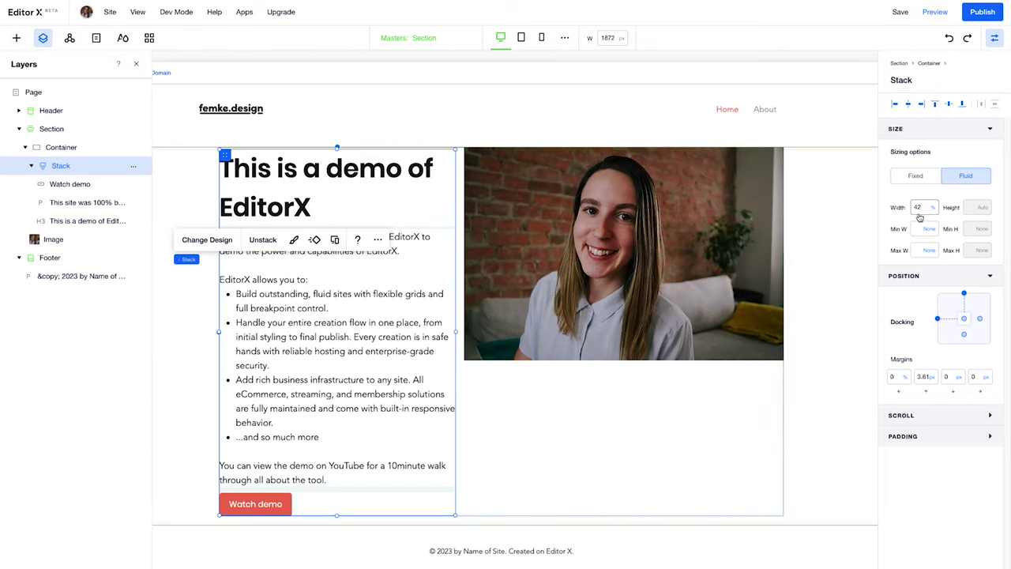
- Compare the stack at the tablet and mobile breakpoints, and set its width to 100% for tablet
{"action": "left_click", "coordinate": [521, 38]}
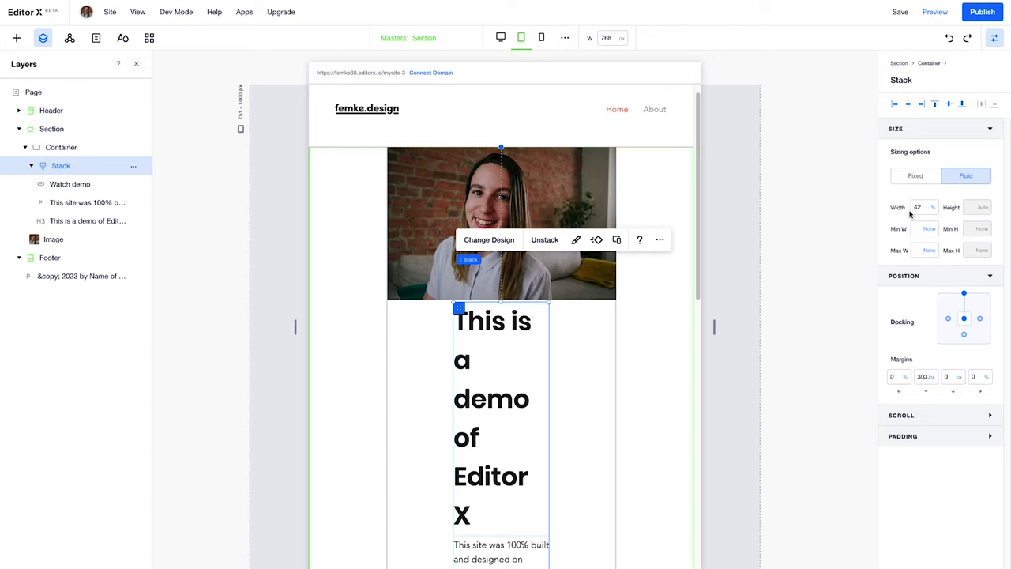
{"action": "left_click", "coordinate": [541, 38]}
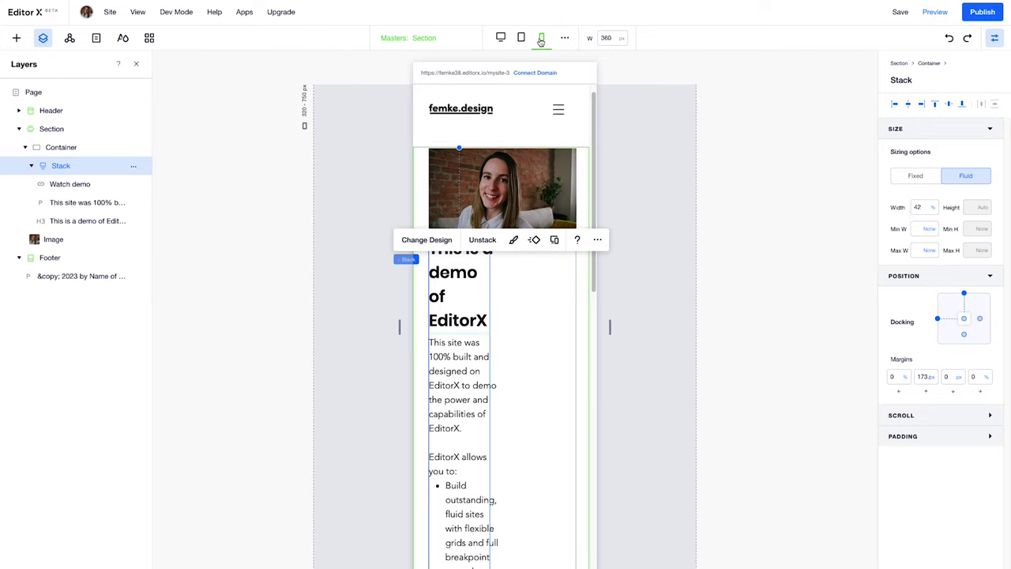
{"action": "left_click", "coordinate": [521, 38]}
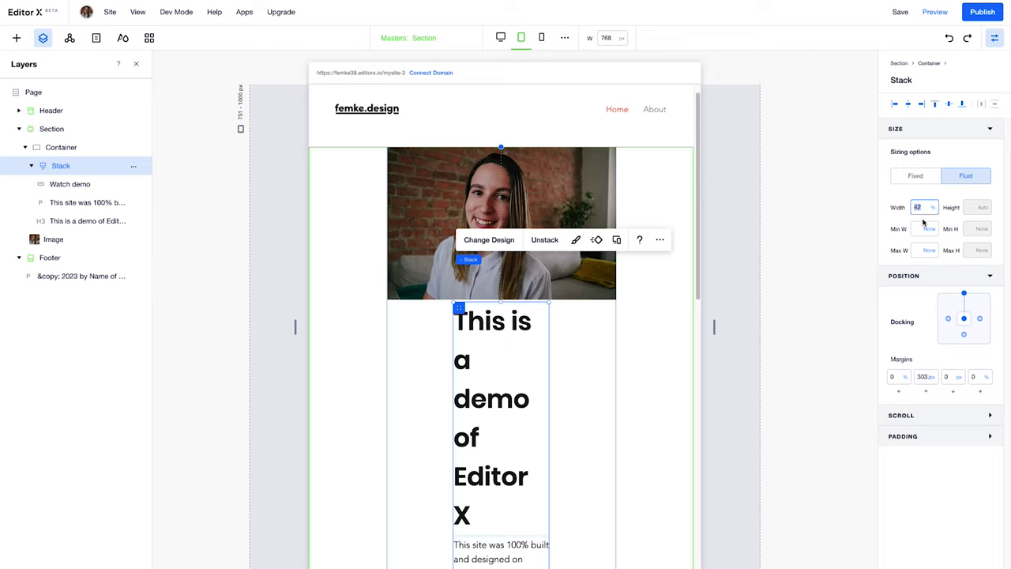
{"action": "type", "text": "0"}
{"action": "key", "text": "Return"}
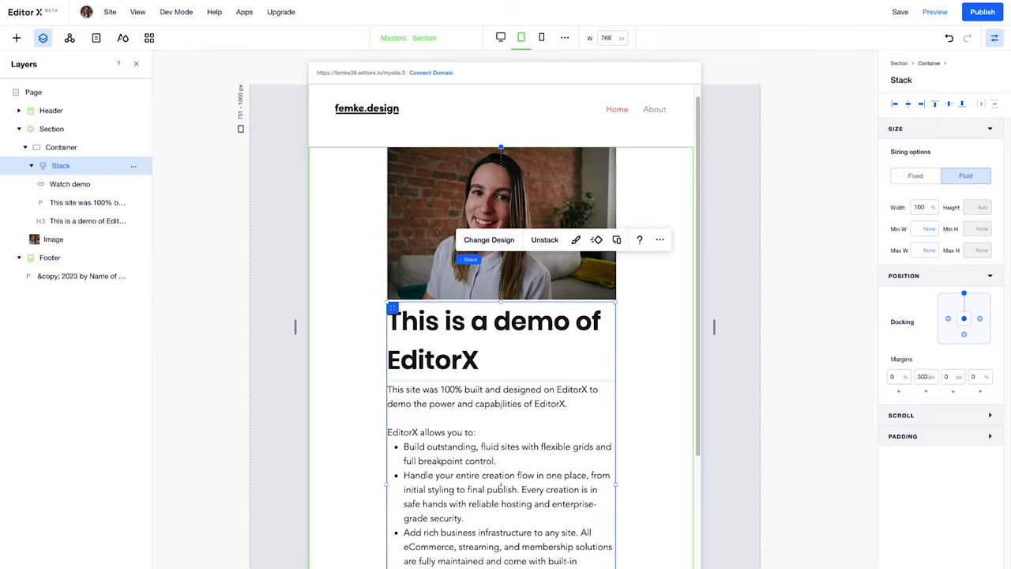
- Set the stack's width to 100% at the mobile breakpoint and review the mobile page from heading to button
{"action": "left_click", "coordinate": [542, 38]}
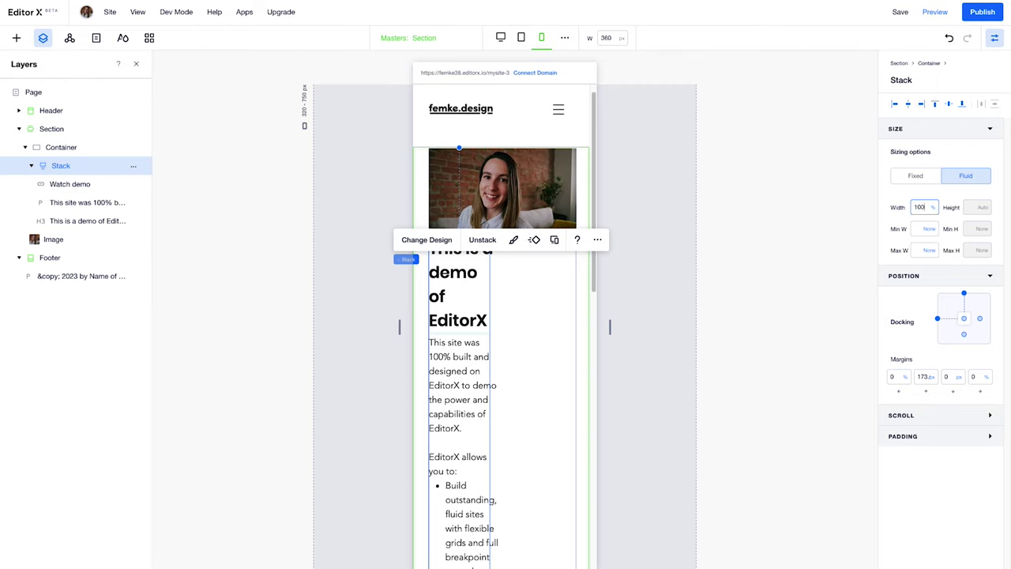
{"action": "key", "text": "Return"}
{"action": "left_click", "coordinate": [806, 338]}
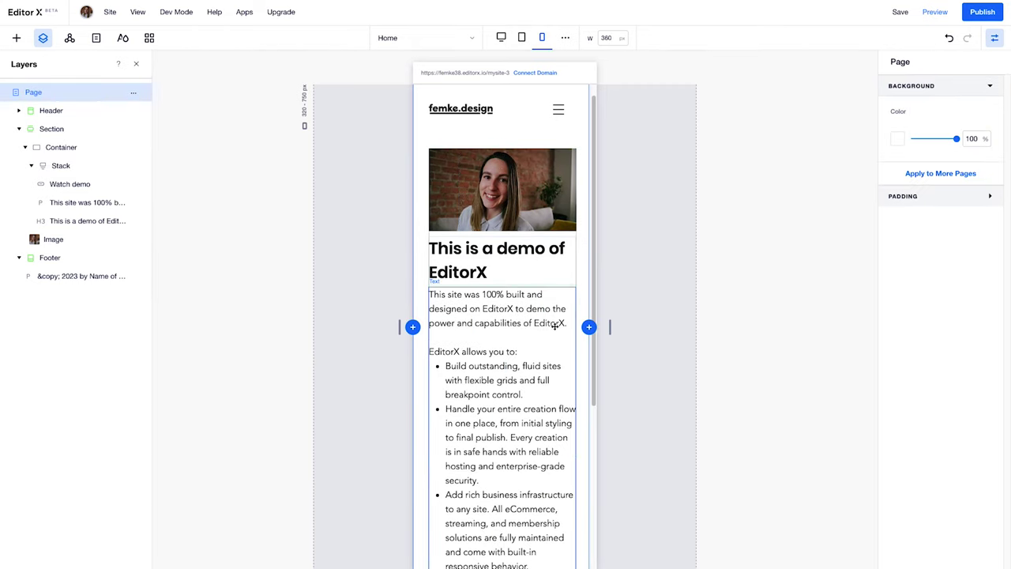
{"action": "scroll", "coordinate": [554, 326], "scroll_direction": "down", "scroll_amount": 5}
{"action": "scroll", "coordinate": [553, 326], "scroll_direction": "up", "scroll_amount": 1}
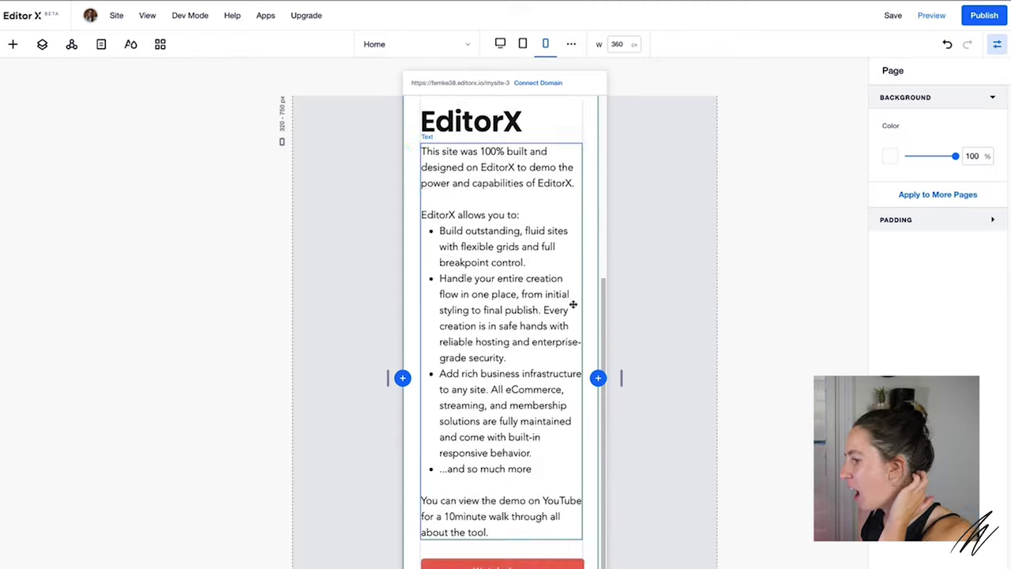
{"action": "scroll", "coordinate": [573, 304], "scroll_direction": "up", "scroll_amount": 5}
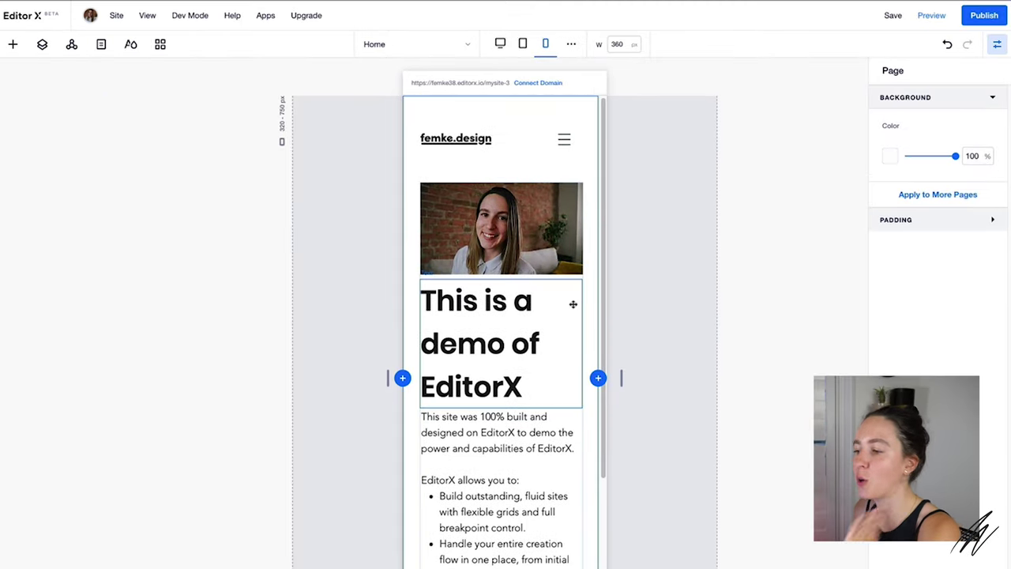
- Turn on text scaling for the heading at the mobile breakpoint, with a minimum size of 20
{"action": "key", "text": "ctrl+shift+l"}
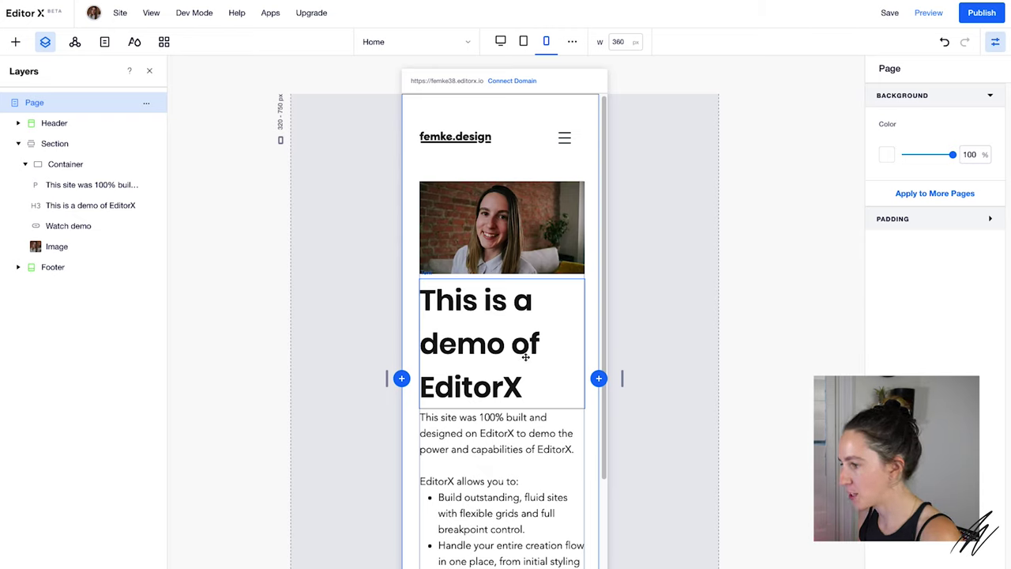
{"action": "left_click", "coordinate": [524, 354]}
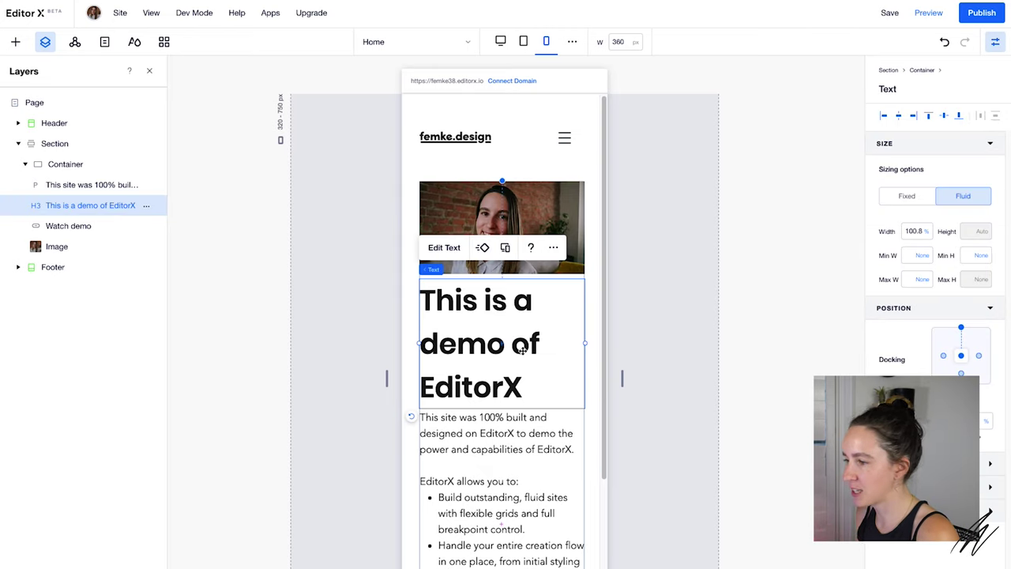
{"action": "left_click", "coordinate": [445, 248]}
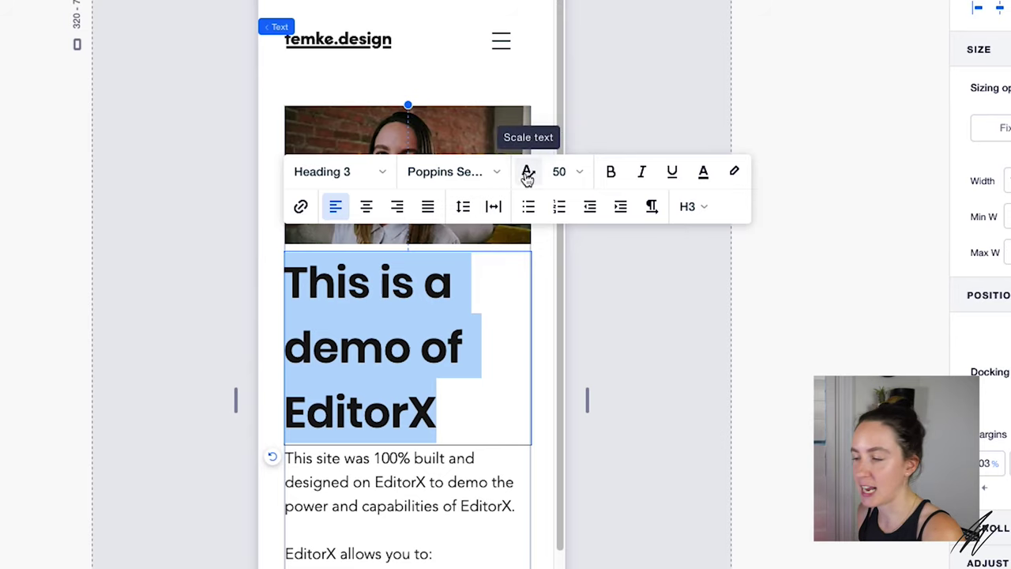
{"action": "left_click", "coordinate": [528, 174]}
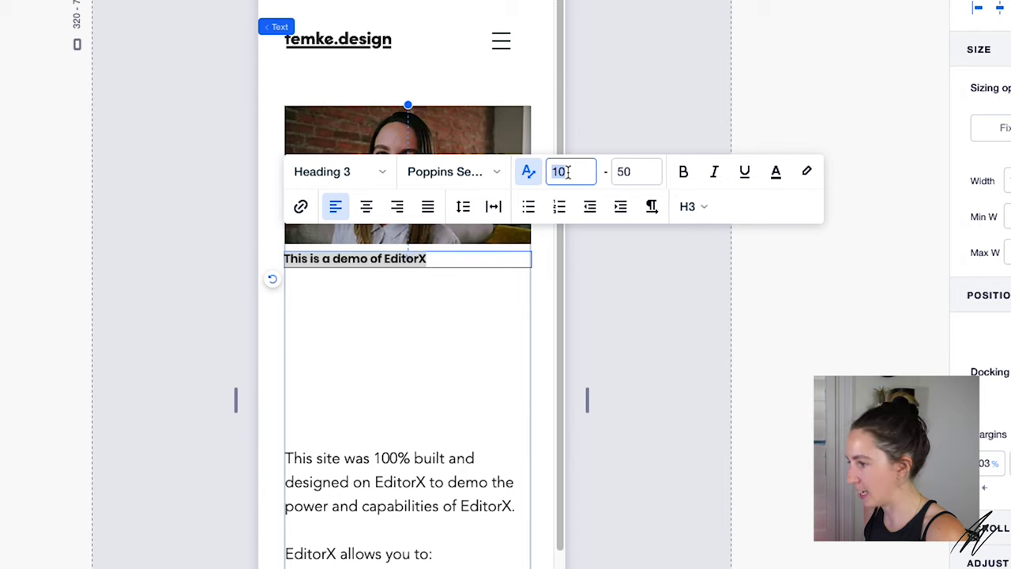
{"action": "type", "text": "20"}
{"action": "key", "text": "Return"}
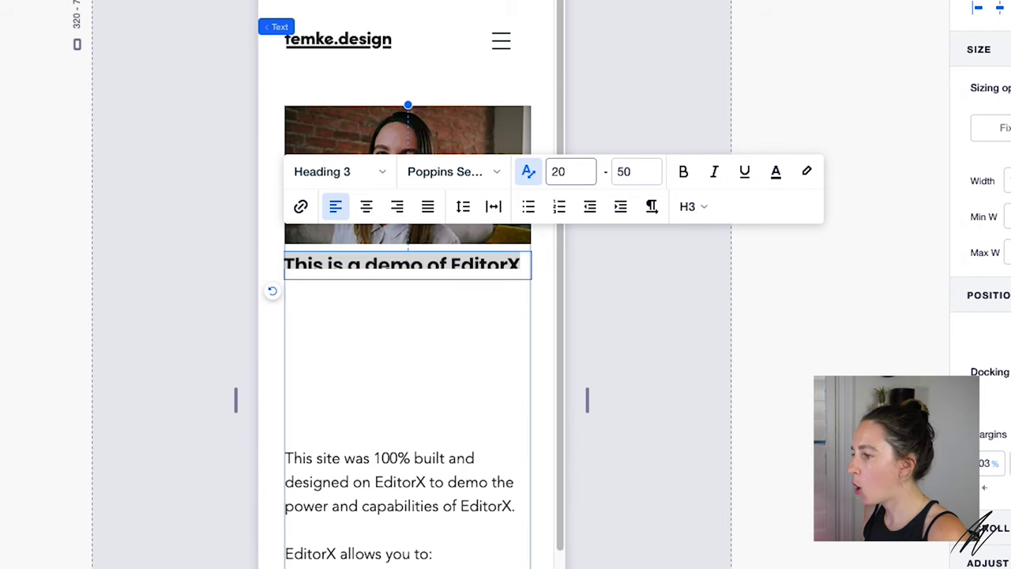
- Set the mobile heading's minimum scaling size to 30 and review the whole mobile page
{"action": "left_click", "coordinate": [571, 172]}
{"action": "type", "text": "30"}
{"action": "key", "text": "Return"}
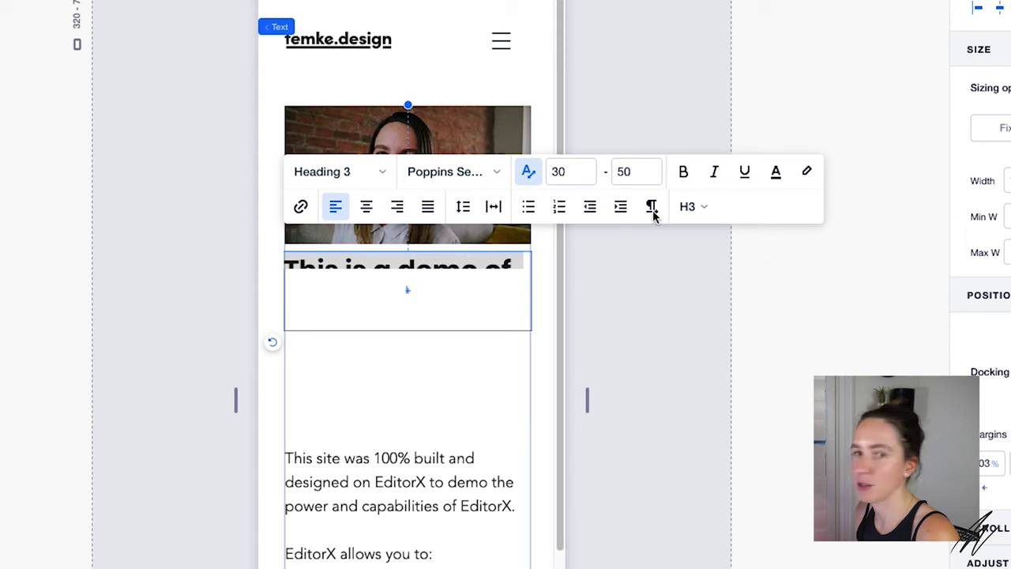
{"action": "left_click", "coordinate": [805, 380]}
{"action": "scroll", "coordinate": [806, 380], "scroll_direction": "down", "scroll_amount": 4}
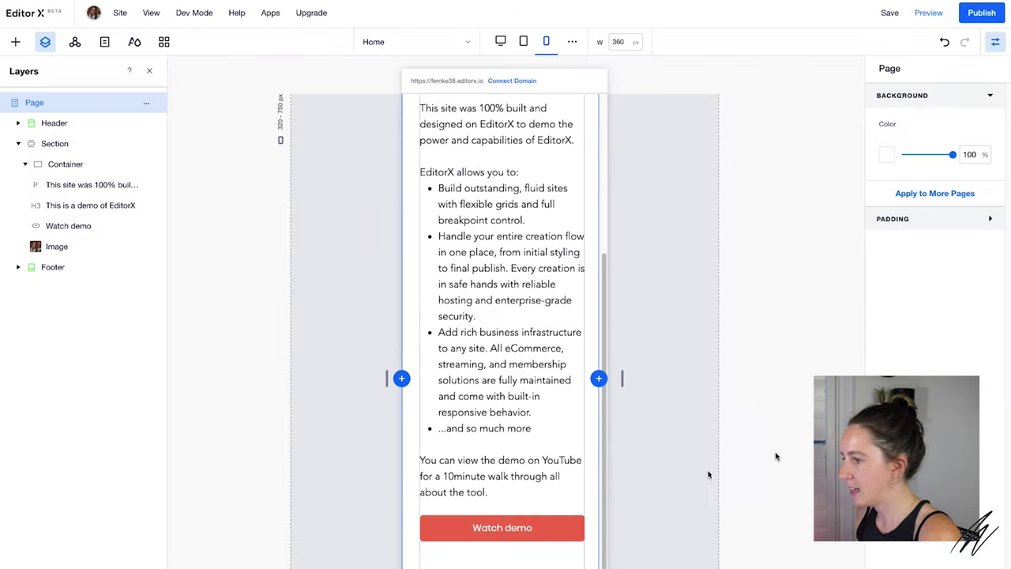
{"action": "scroll", "coordinate": [546, 321], "scroll_direction": "up", "scroll_amount": 4}
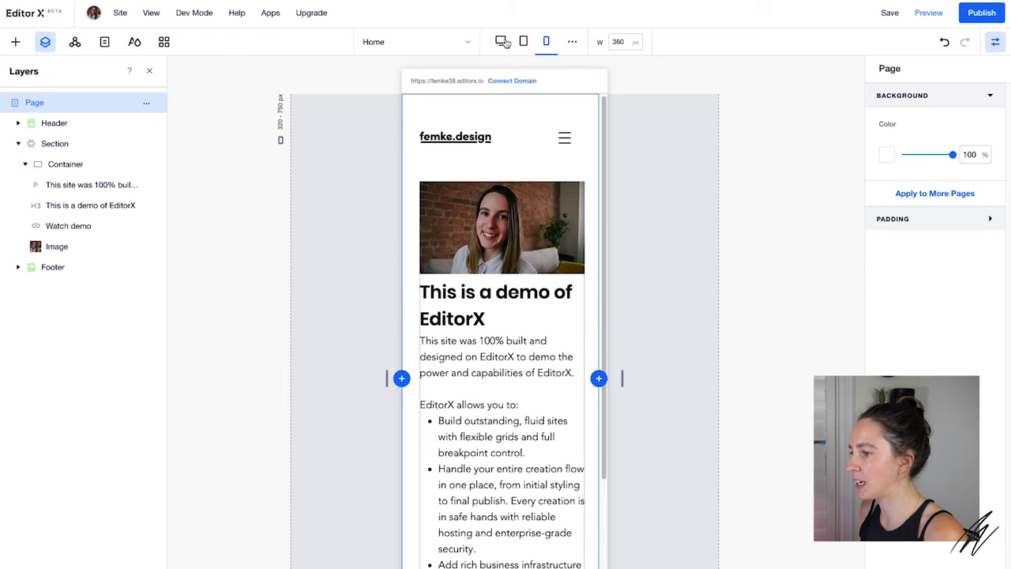
- Return to the desktop breakpoint and examine the elements nested in the section's container in the layer tree
{"action": "left_click", "coordinate": [503, 42]}
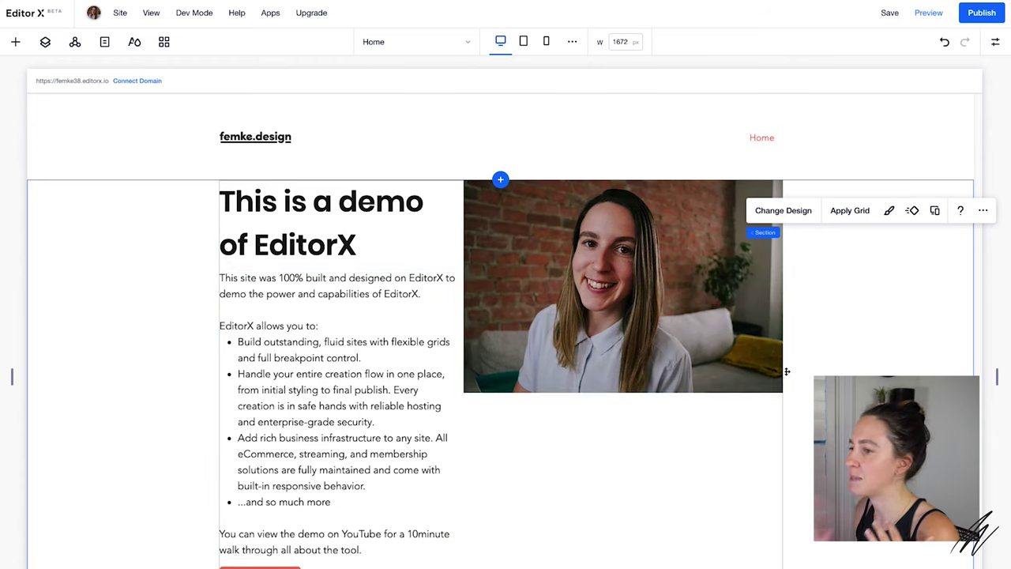
{"action": "left_click", "coordinate": [881, 365]}
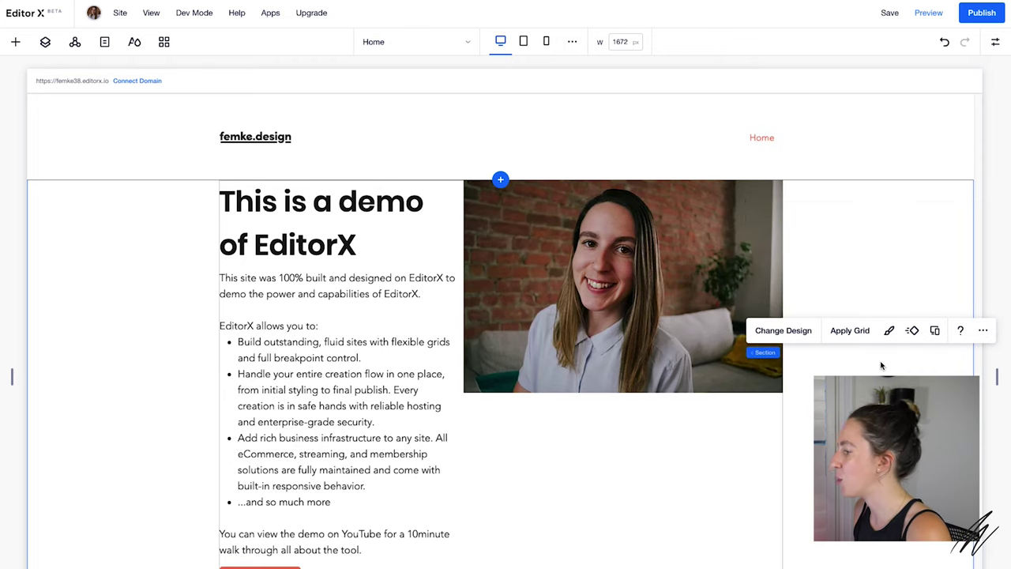
{"action": "left_click", "coordinate": [45, 46]}
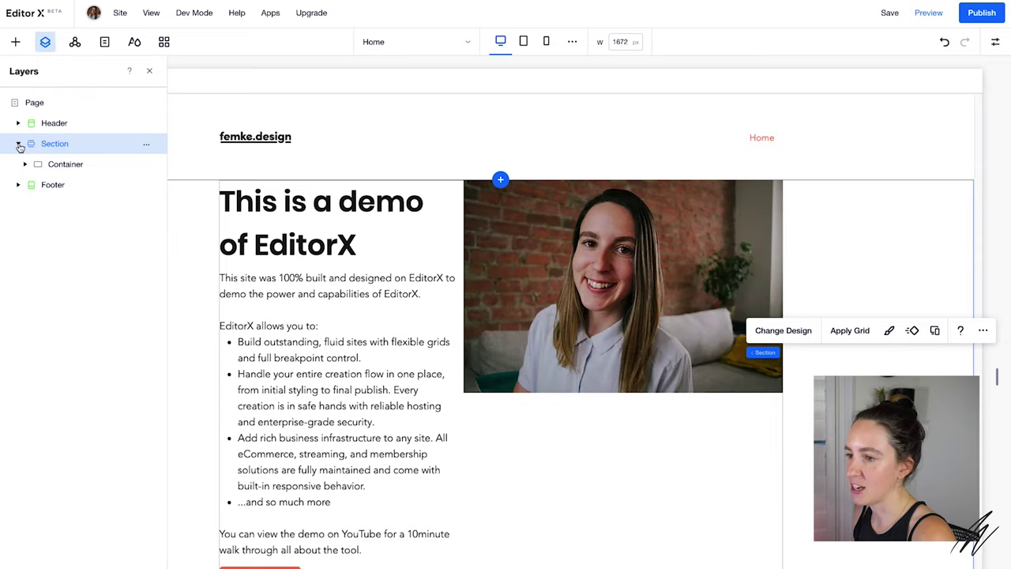
{"action": "left_click", "coordinate": [24, 164]}
{"action": "left_click", "coordinate": [24, 165]}
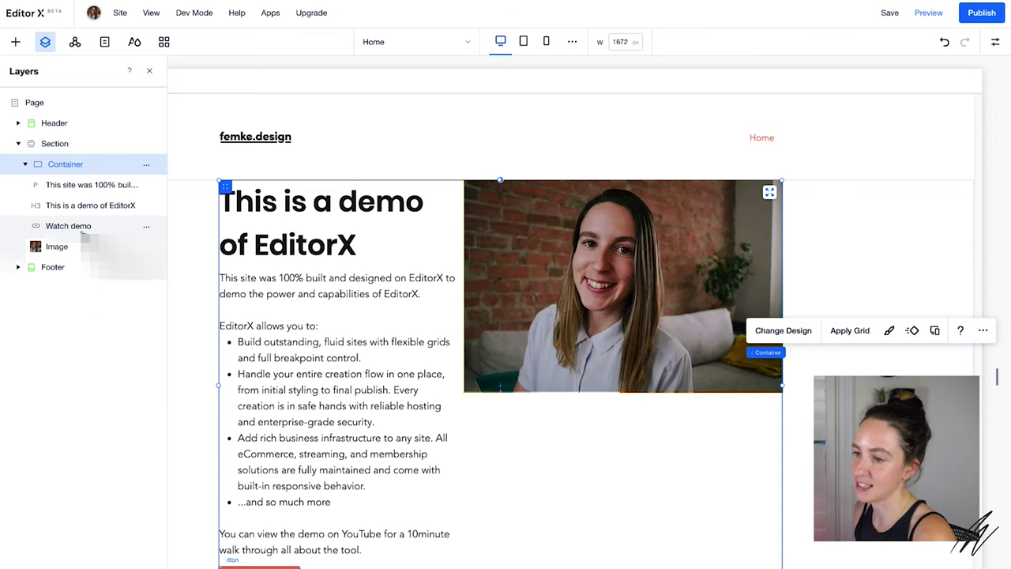
- Set the section with the heading and photo as a master
{"action": "left_click", "coordinate": [118, 146]}
{"action": "right_click", "coordinate": [146, 148]}
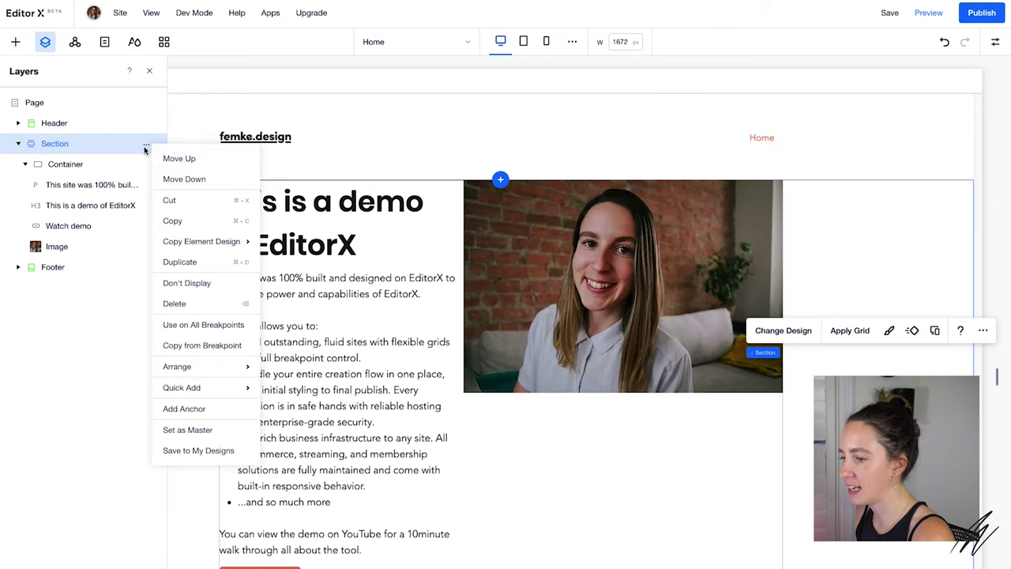
{"action": "left_click", "coordinate": [210, 437]}
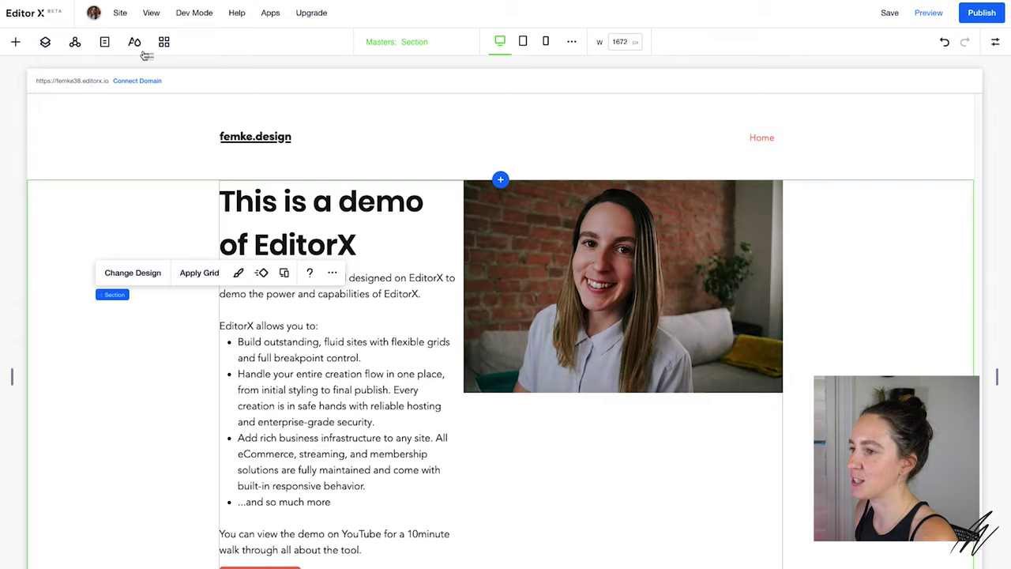
- Change the font of the Heading 3 typography theme to Questrial and apply the theme
{"action": "left_click", "coordinate": [135, 47]}
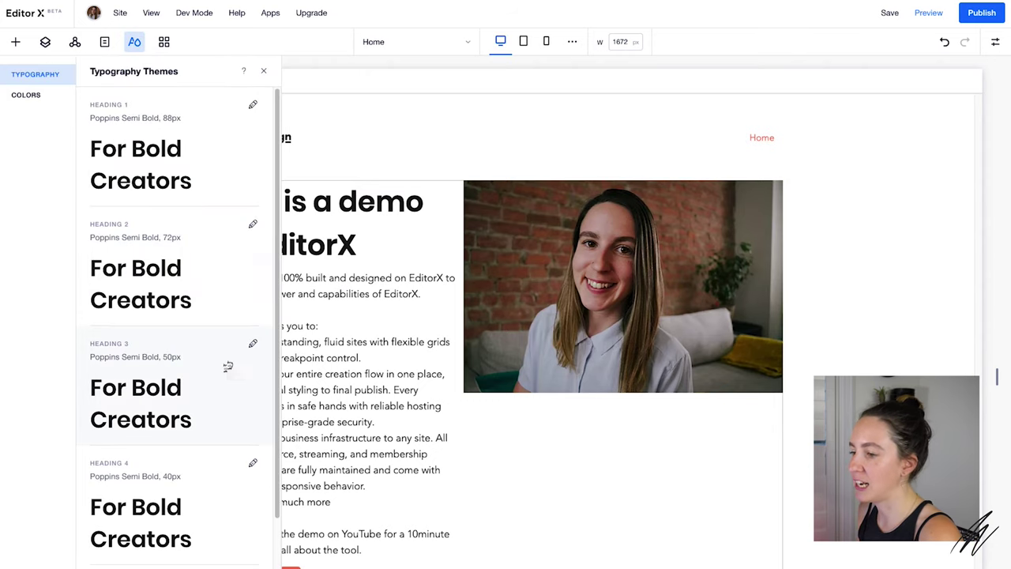
{"action": "left_click", "coordinate": [252, 346]}
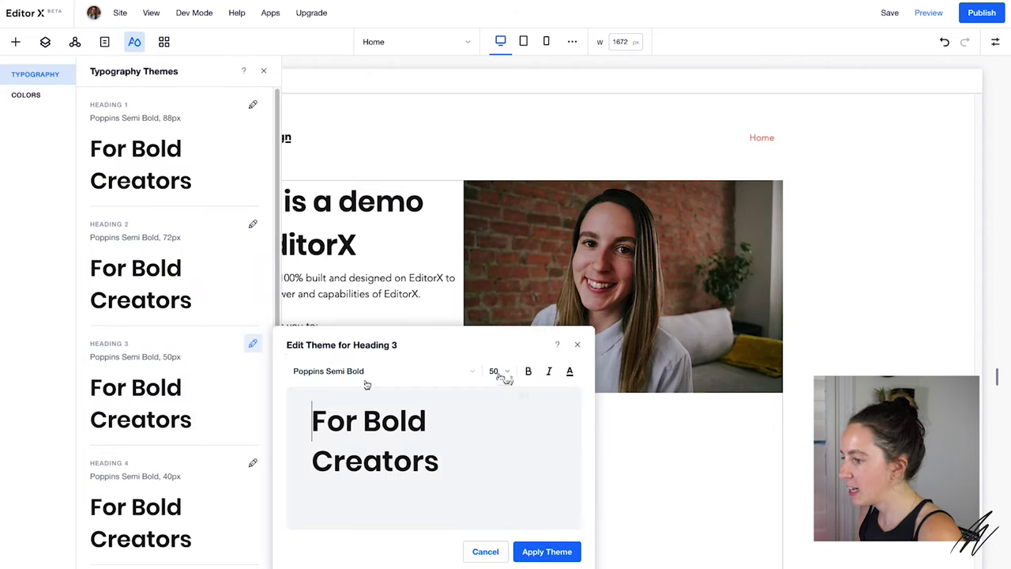
{"action": "left_click", "coordinate": [473, 373]}
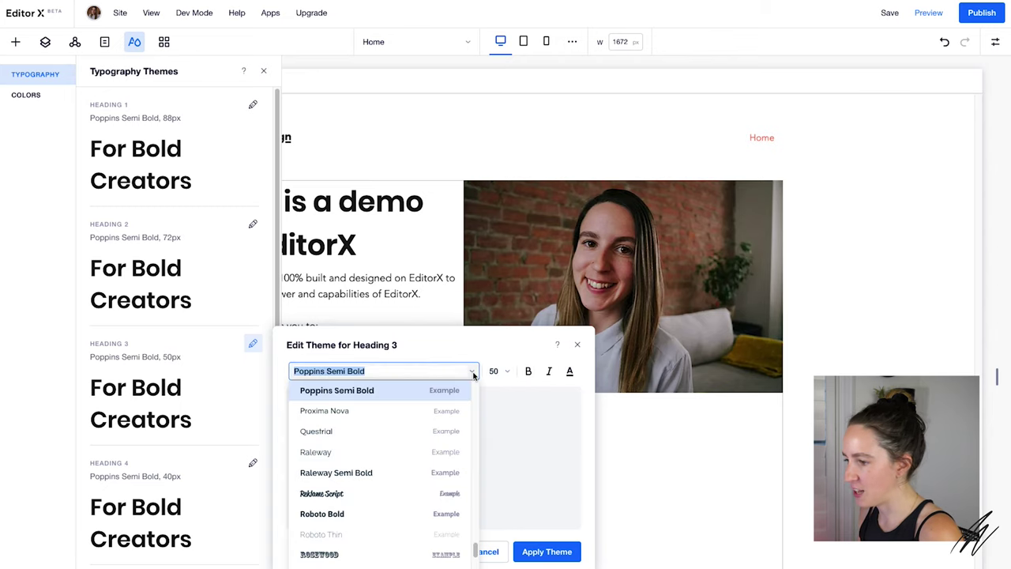
{"action": "left_click", "coordinate": [337, 431]}
{"action": "left_click", "coordinate": [537, 552]}
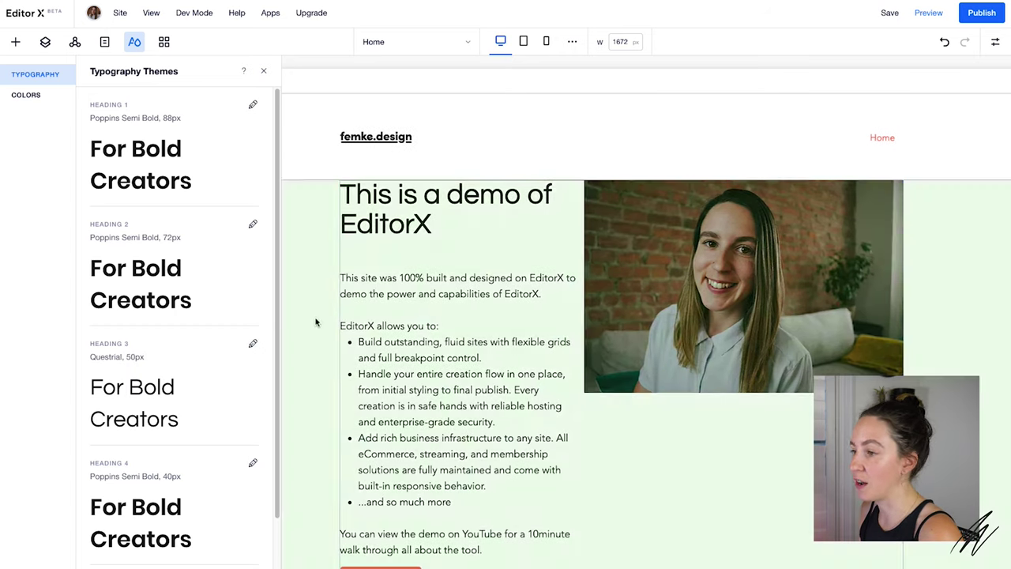
- Add a new main page to the site and name it About
{"action": "left_click", "coordinate": [414, 344]}
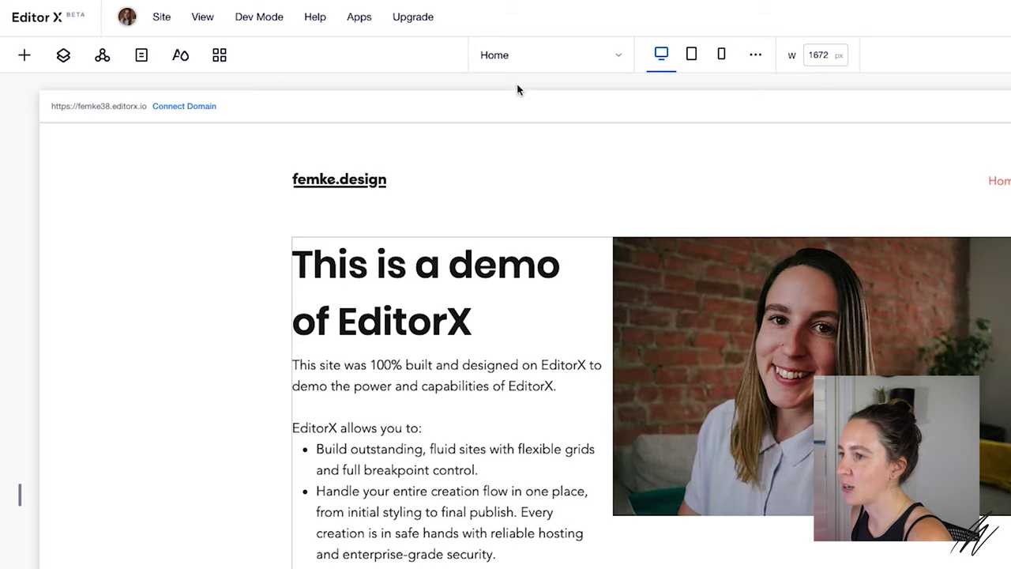
{"action": "left_click", "coordinate": [143, 57]}
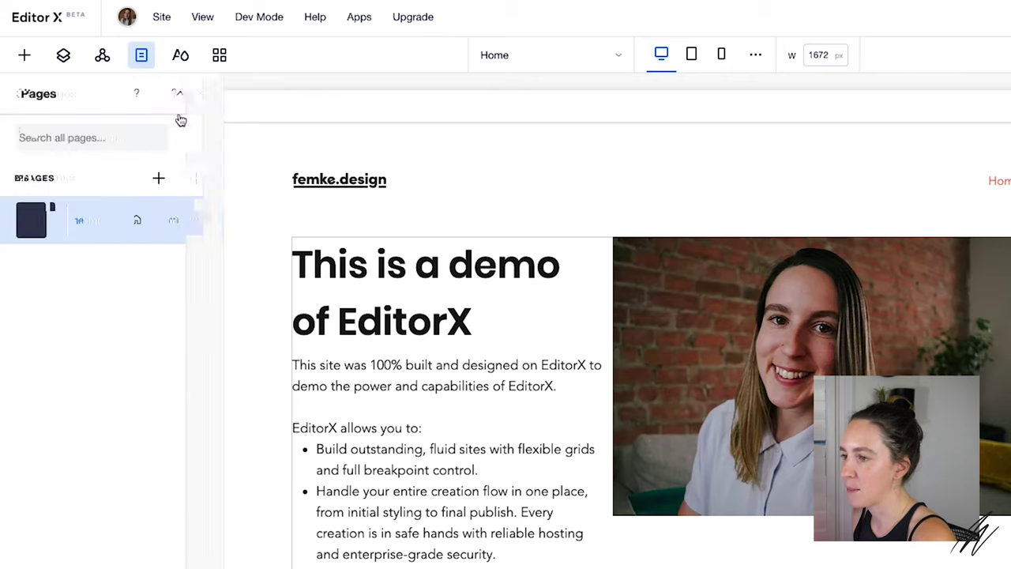
{"action": "left_click", "coordinate": [197, 180]}
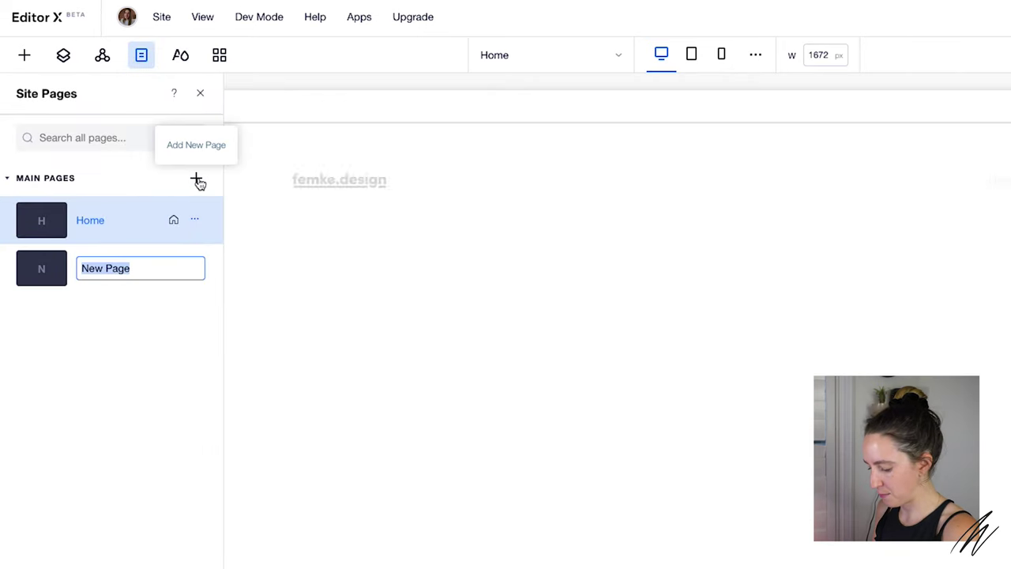
{"action": "type", "text": "About"}
{"action": "key", "text": "Return"}
- Open the About page's settings and look through its page info, permissions and SEO (Google) options
{"action": "left_click", "coordinate": [218, 267]}
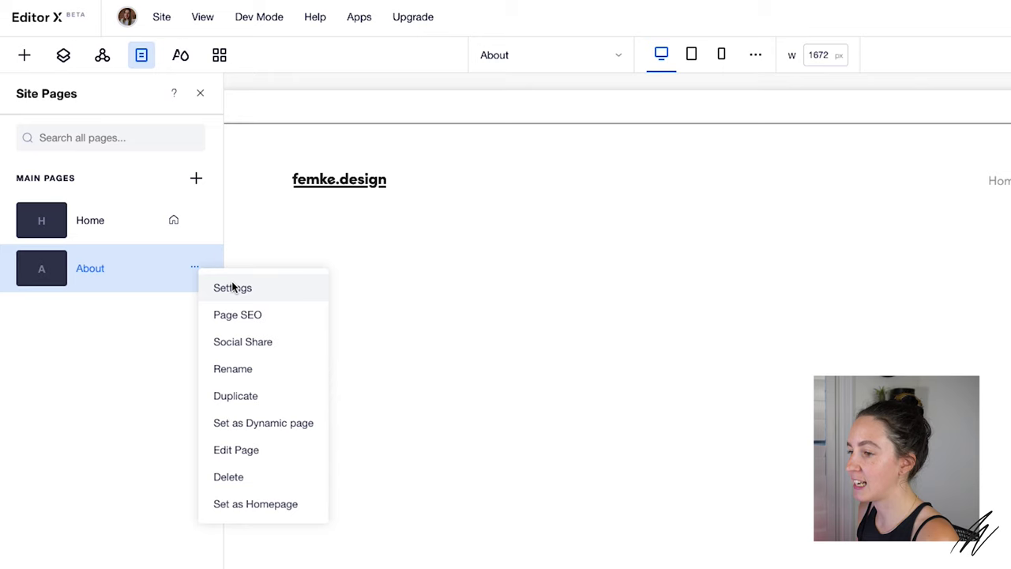
{"action": "left_click", "coordinate": [233, 289]}
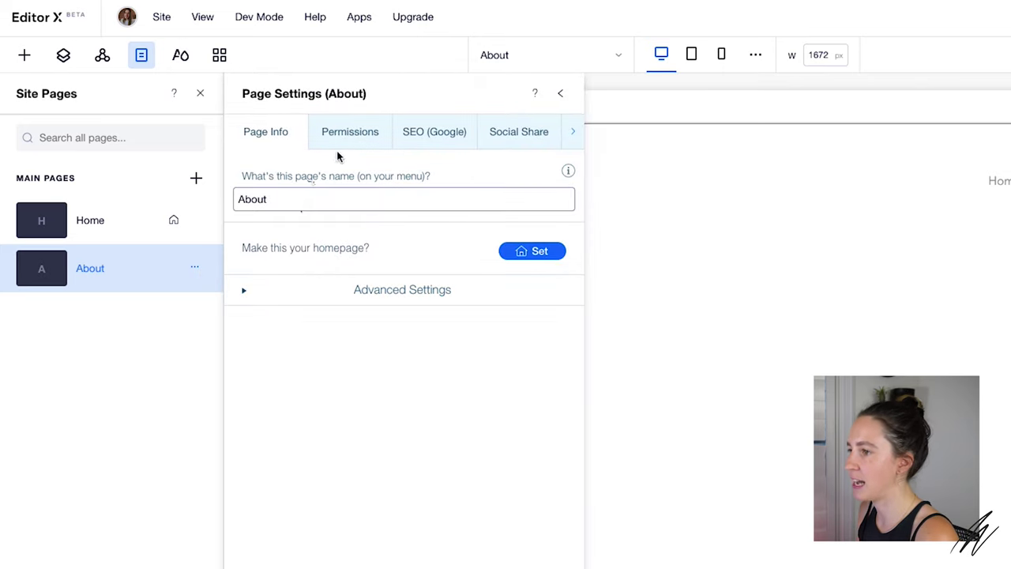
{"action": "left_click", "coordinate": [359, 136]}
{"action": "left_click", "coordinate": [416, 135]}
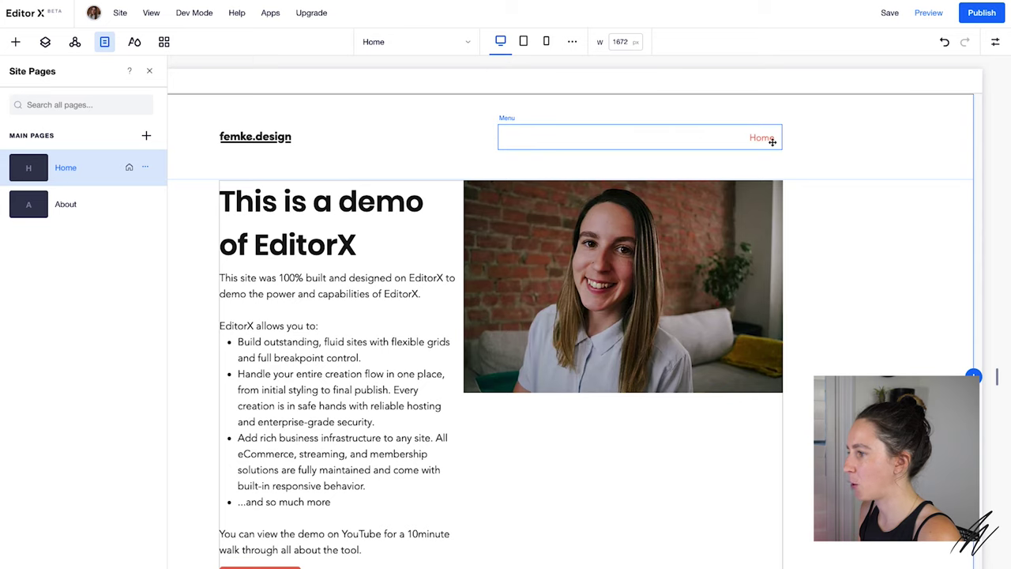
- Add the About page to the header's menu alongside Home by showing all pages on it
{"action": "left_click", "coordinate": [773, 142]}
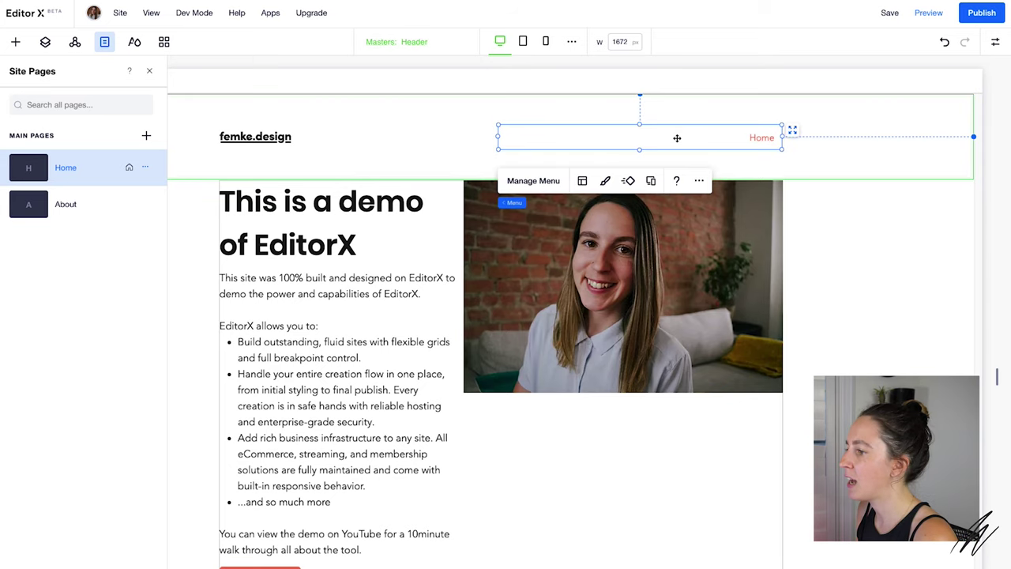
{"action": "left_click", "coordinate": [534, 182]}
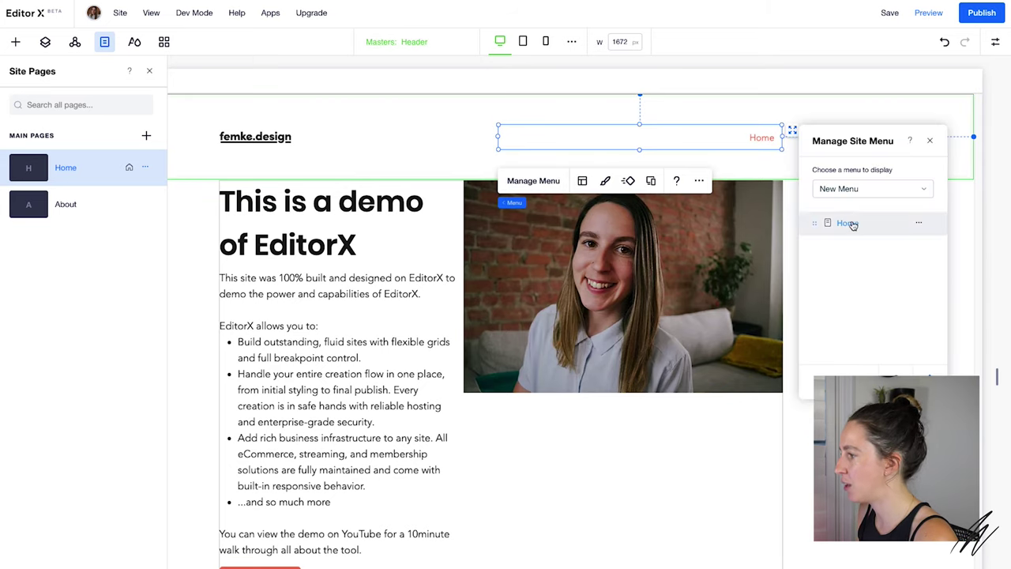
{"action": "left_click", "coordinate": [831, 206]}
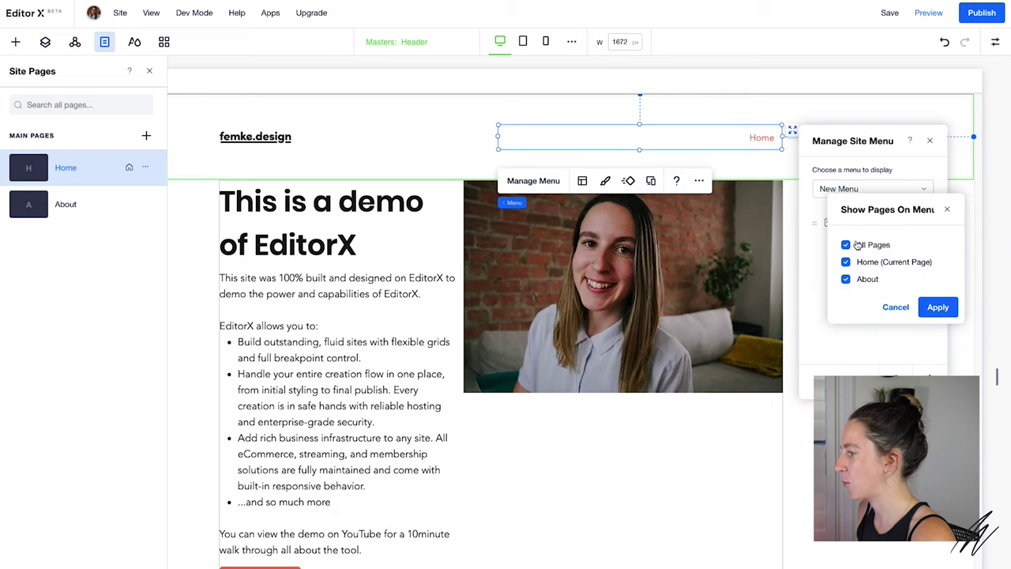
{"action": "left_click", "coordinate": [939, 307]}
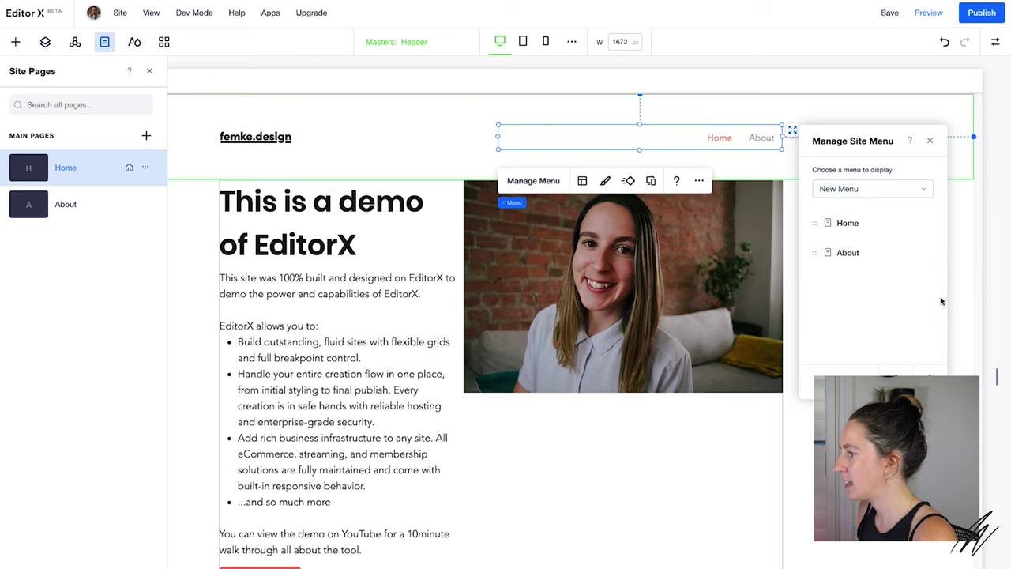
{"action": "left_click", "coordinate": [930, 142]}
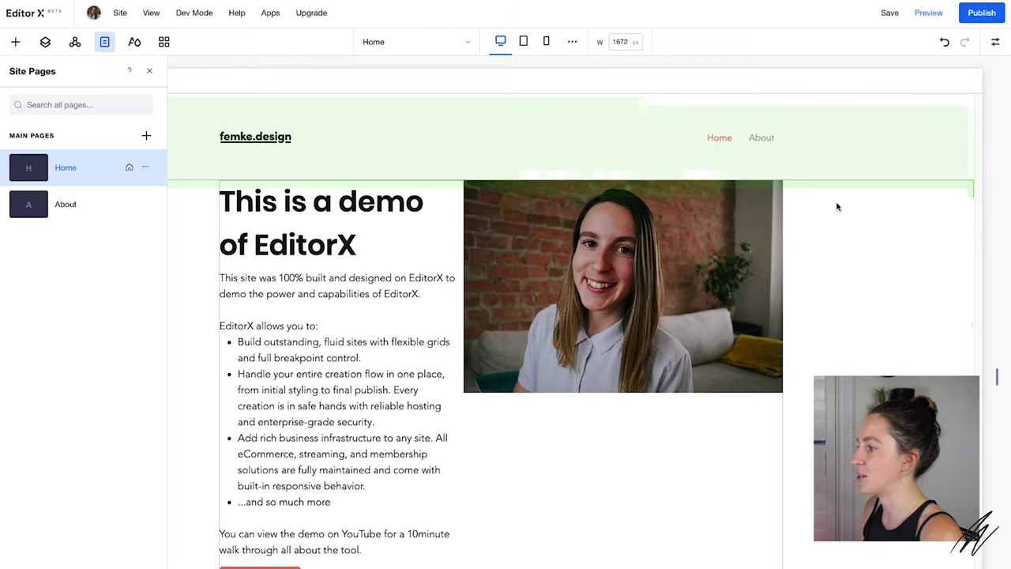
- Show the Section master with the demo heading and photo on the About page
{"action": "left_click", "coordinate": [966, 320]}
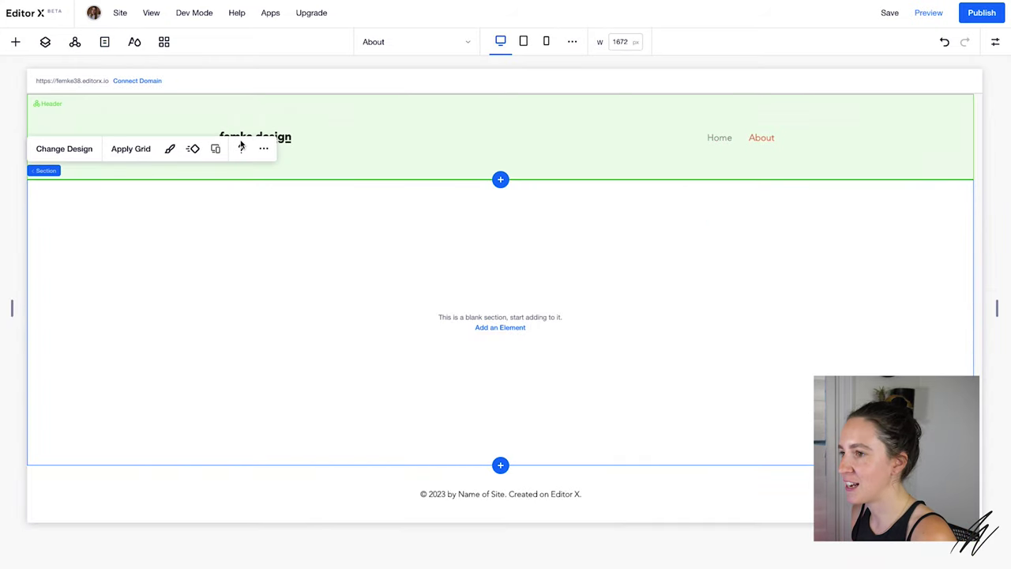
{"action": "left_click", "coordinate": [76, 42]}
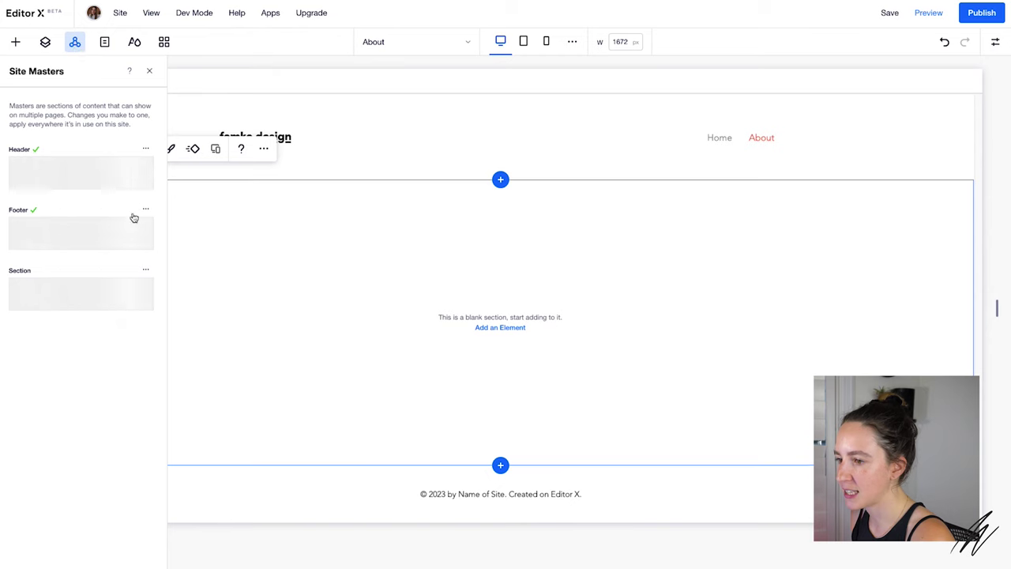
{"action": "mouse_move", "coordinate": [84, 313]}
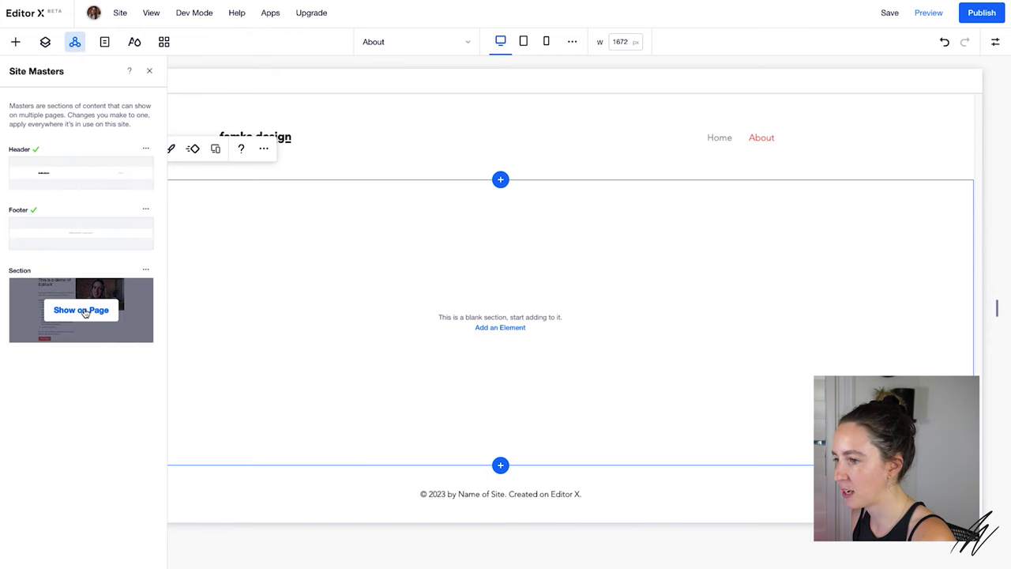
{"action": "left_click", "coordinate": [82, 311]}
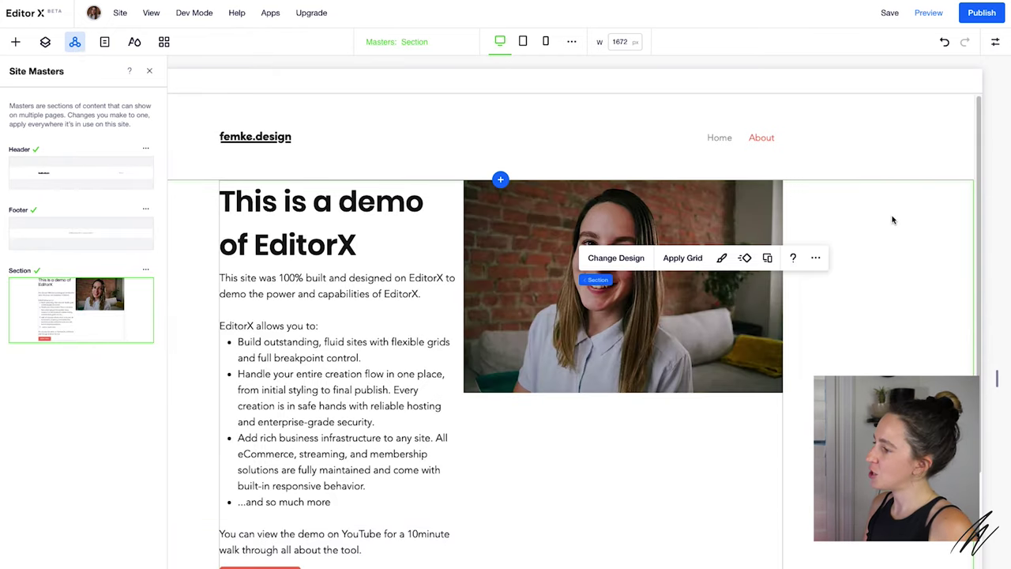
{"action": "left_click", "coordinate": [877, 160]}
{"action": "left_click", "coordinate": [149, 71]}
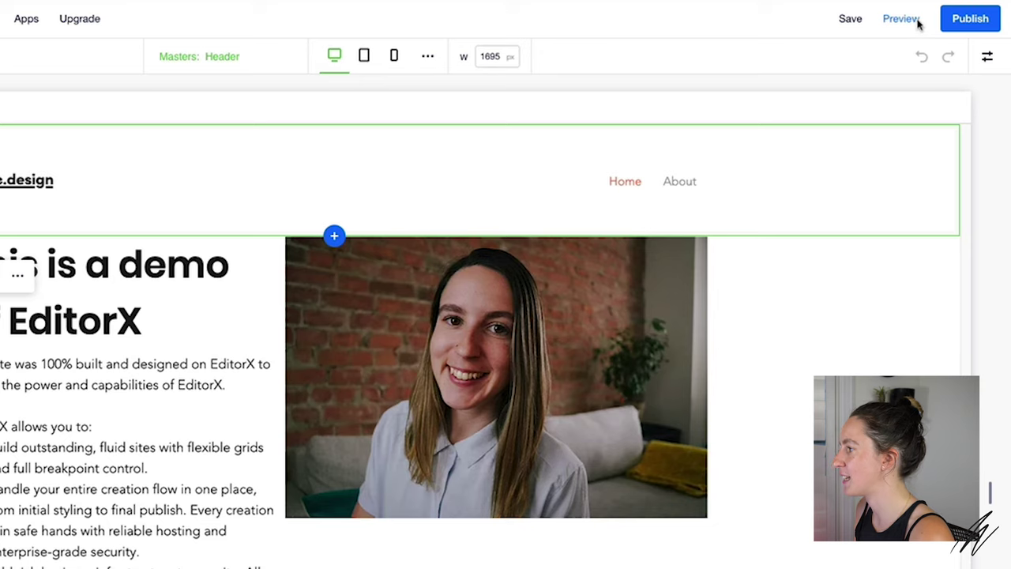
- Preview the site and test the header menu by switching from Home to About and back to Home
{"action": "left_click", "coordinate": [915, 21]}
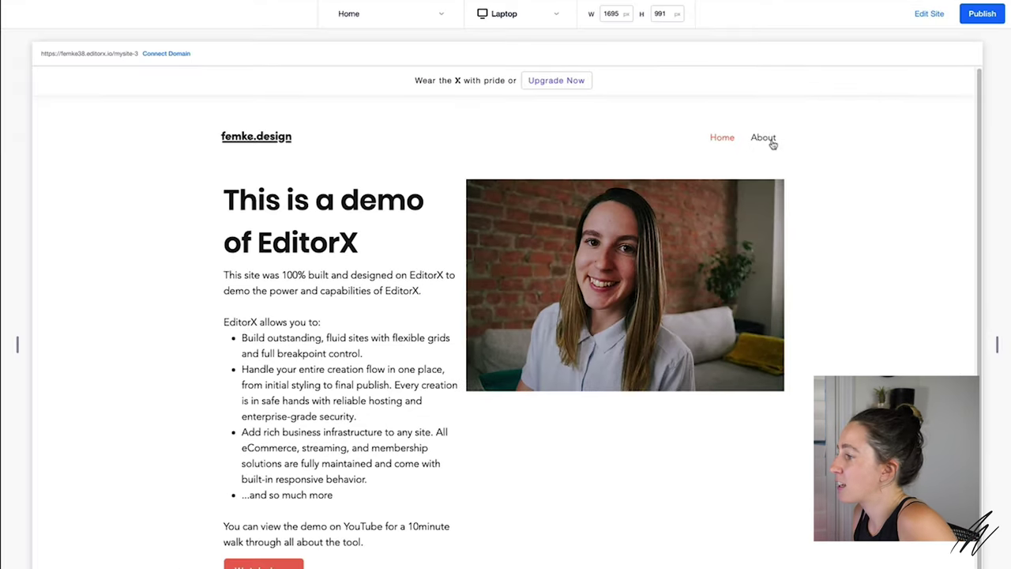
{"action": "left_click", "coordinate": [764, 139]}
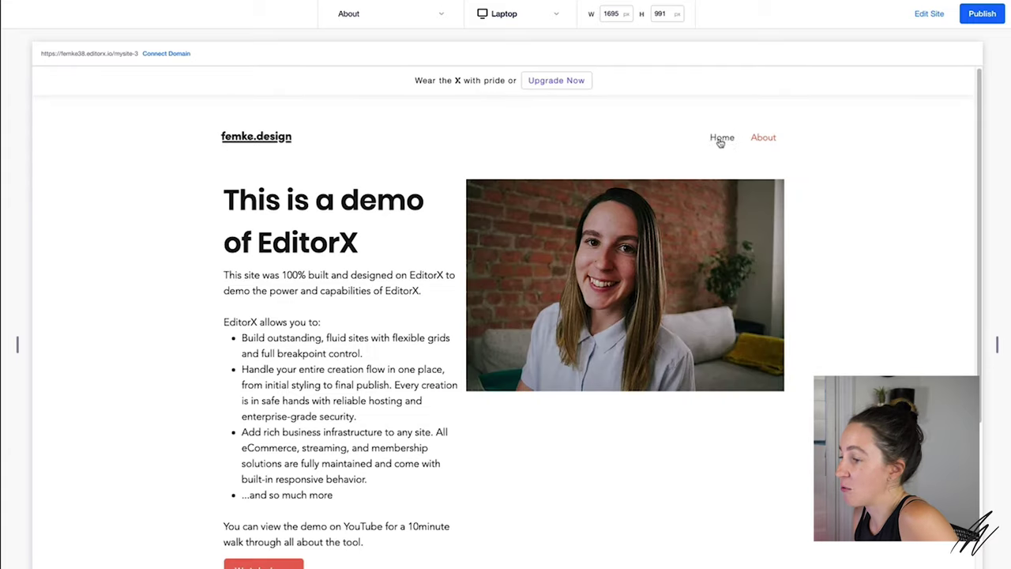
{"action": "left_click", "coordinate": [721, 141]}
{"action": "scroll", "coordinate": [430, 397], "scroll_direction": "down", "scroll_amount": 1}
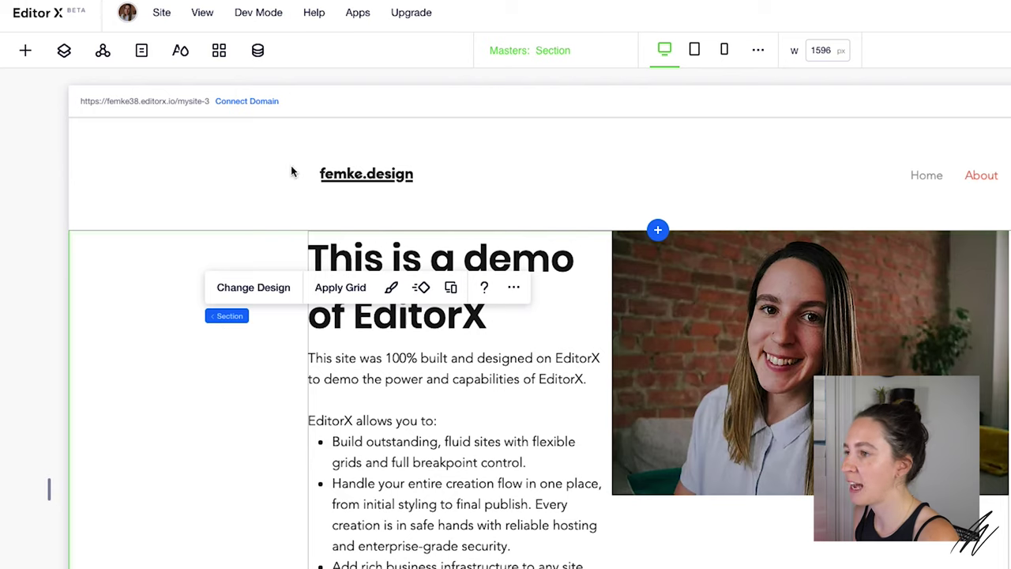
{"action": "mouse_move", "coordinate": [275, 18]}
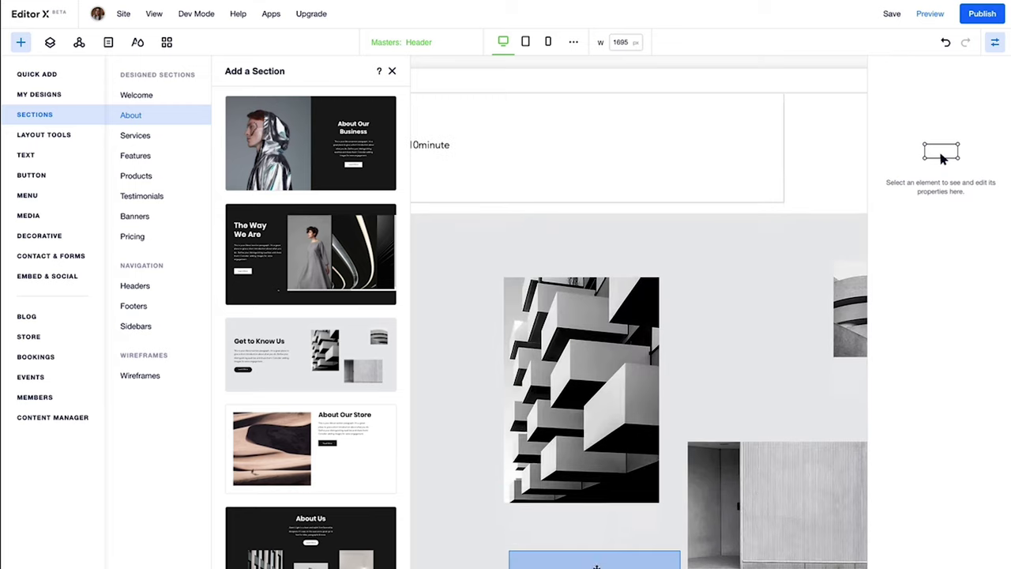
- Replace the "Get to Know Us" heading in the section below the demo with "This is my store"
{"action": "left_click", "coordinate": [600, 510]}
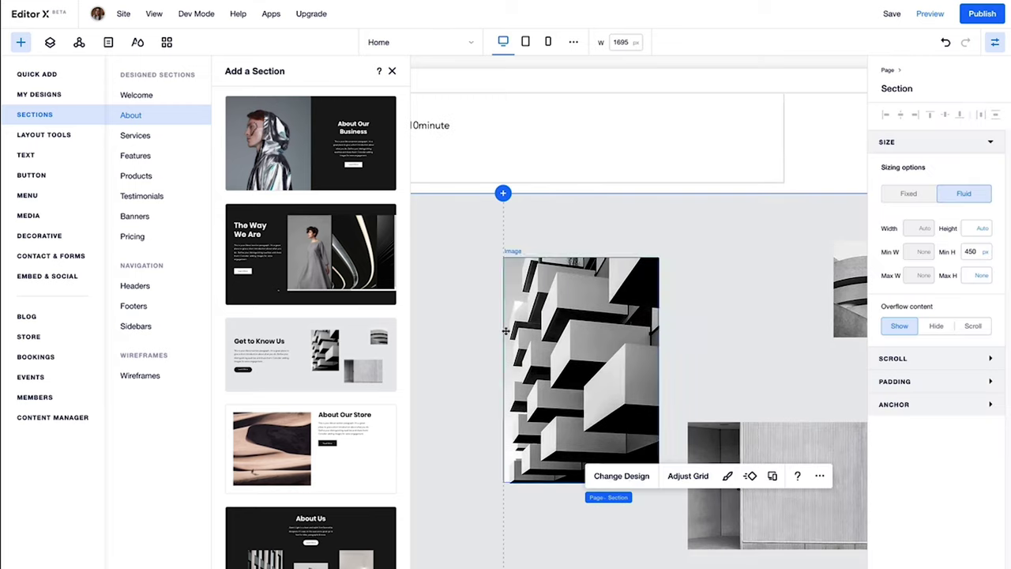
{"action": "left_click", "coordinate": [392, 70]}
{"action": "left_click", "coordinate": [250, 359]}
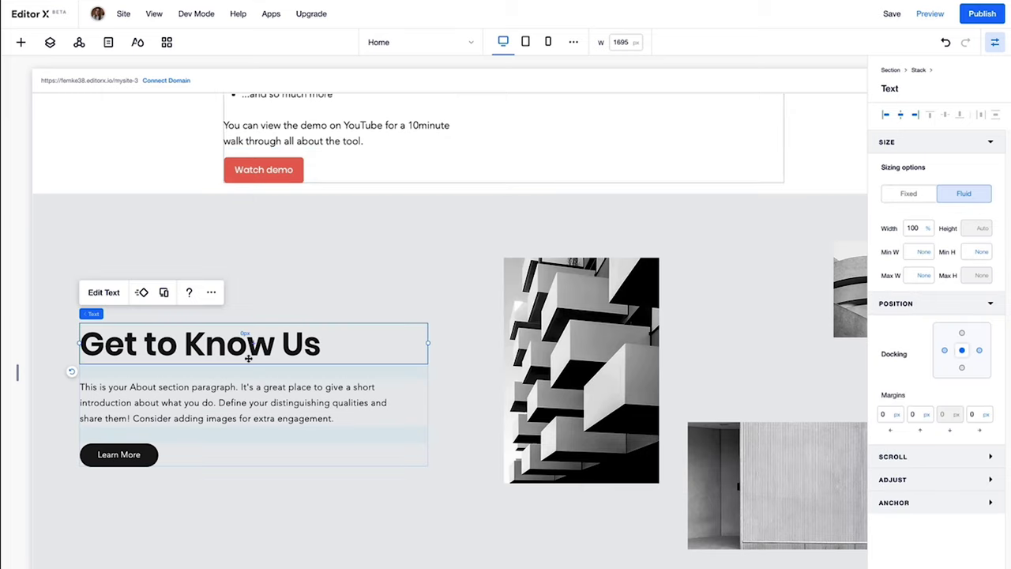
{"action": "double_click", "coordinate": [248, 353]}
{"action": "type", "text": "This is my store"}
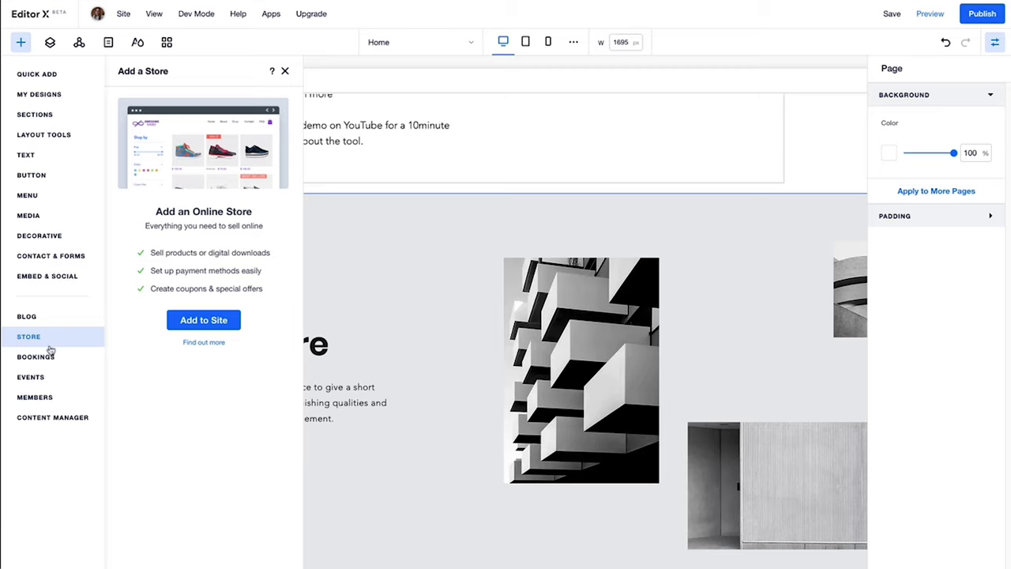
- Examine the business features that can be added to the site, from bookings and events to members and the content manager
{"action": "mouse_move", "coordinate": [52, 359]}
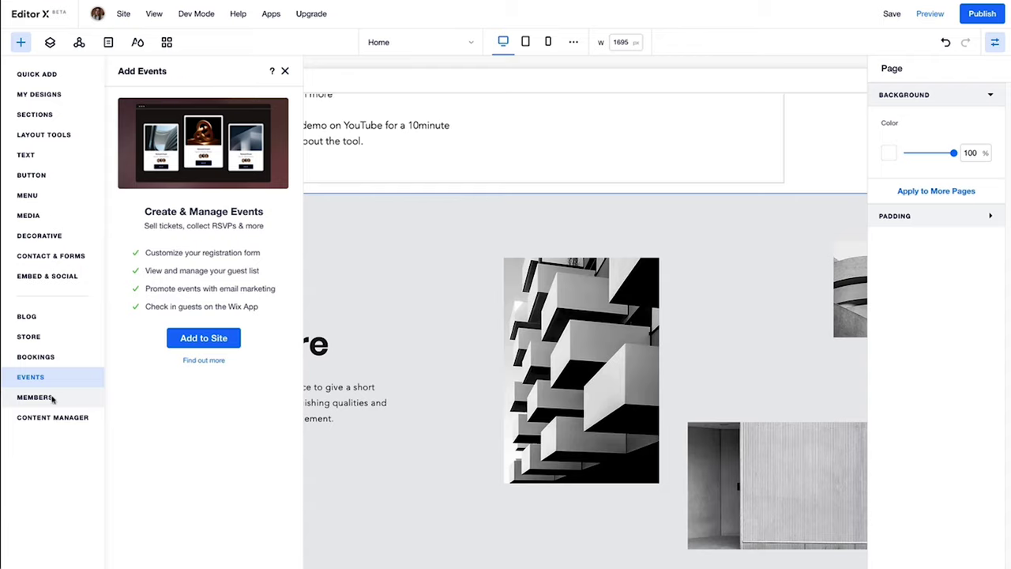
{"action": "mouse_move", "coordinate": [52, 398]}
{"action": "mouse_move", "coordinate": [52, 416]}
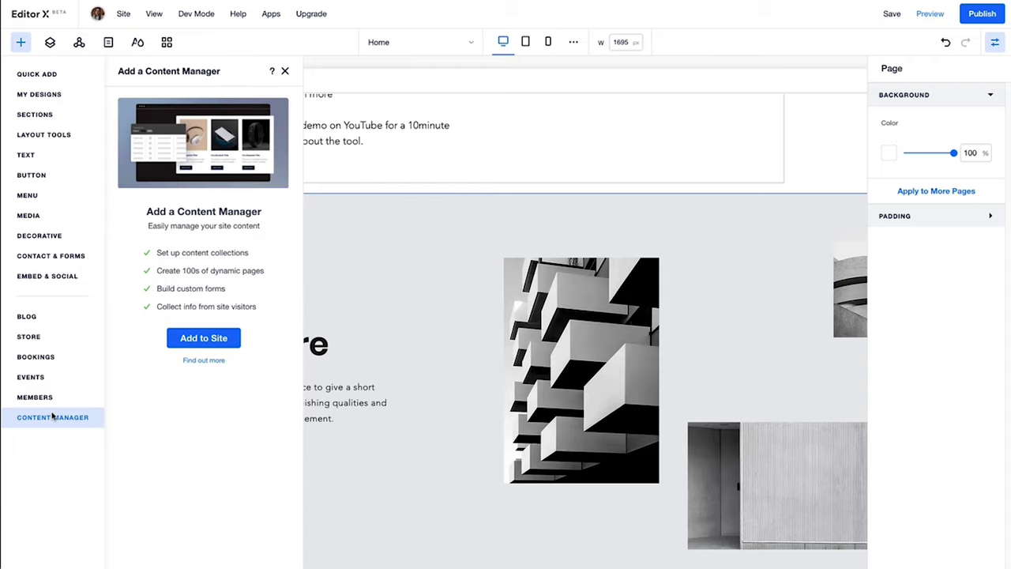